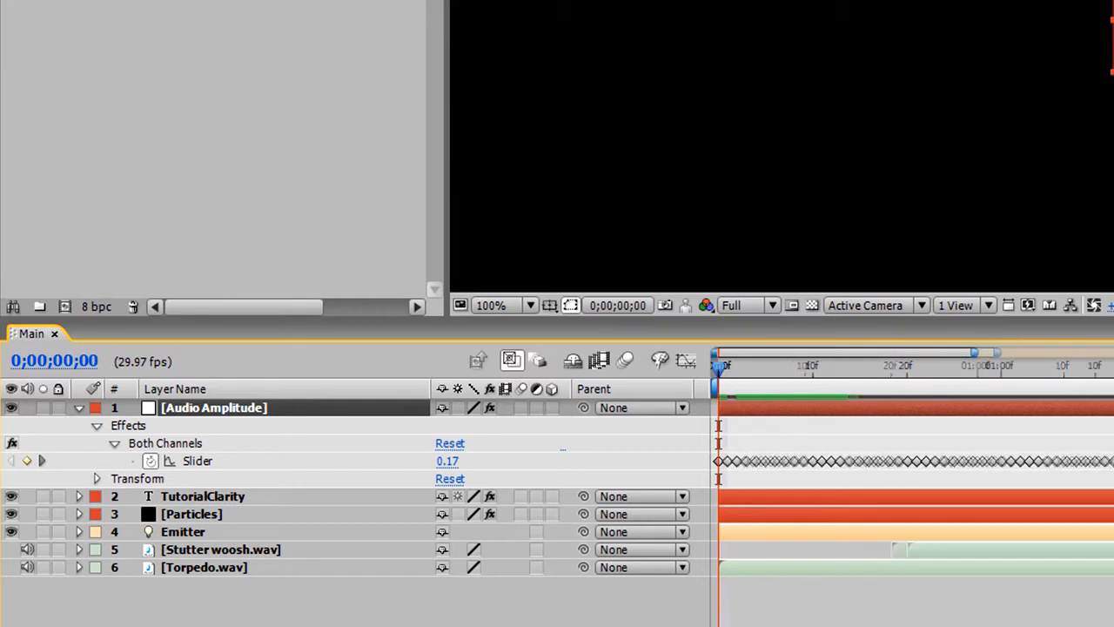
Step: Shift the Audio Amplitude layer to start at frame 20, in line with Stutter woosh.wav, and return the playhead to the beginning
left_click_drag(775, 407, 986, 418)
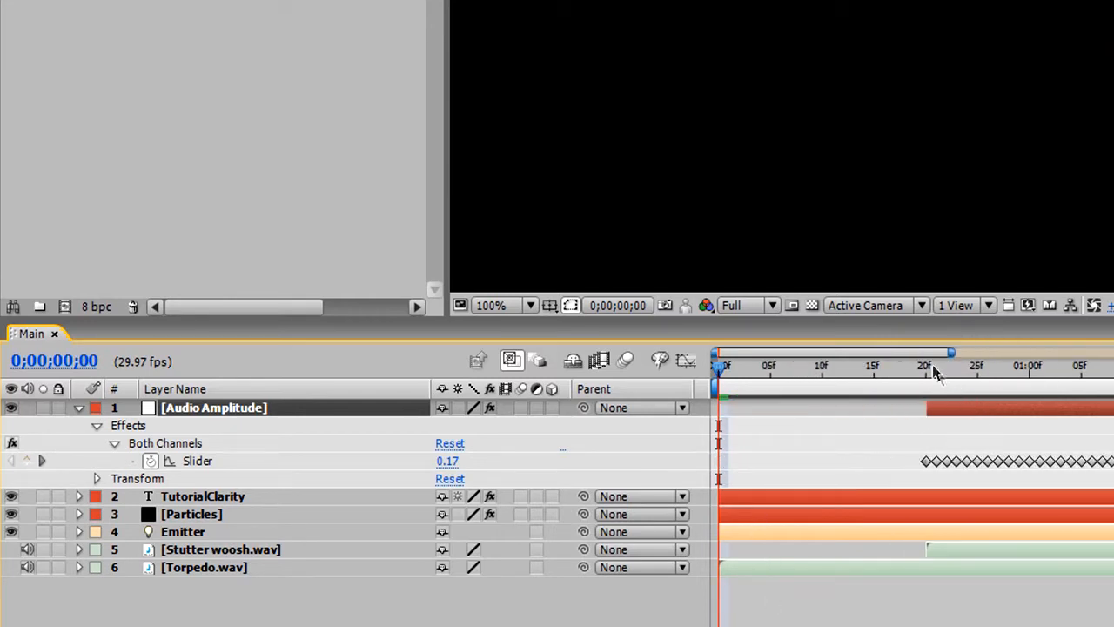
left_click(926, 366)
left_click_drag(928, 370, 905, 374)
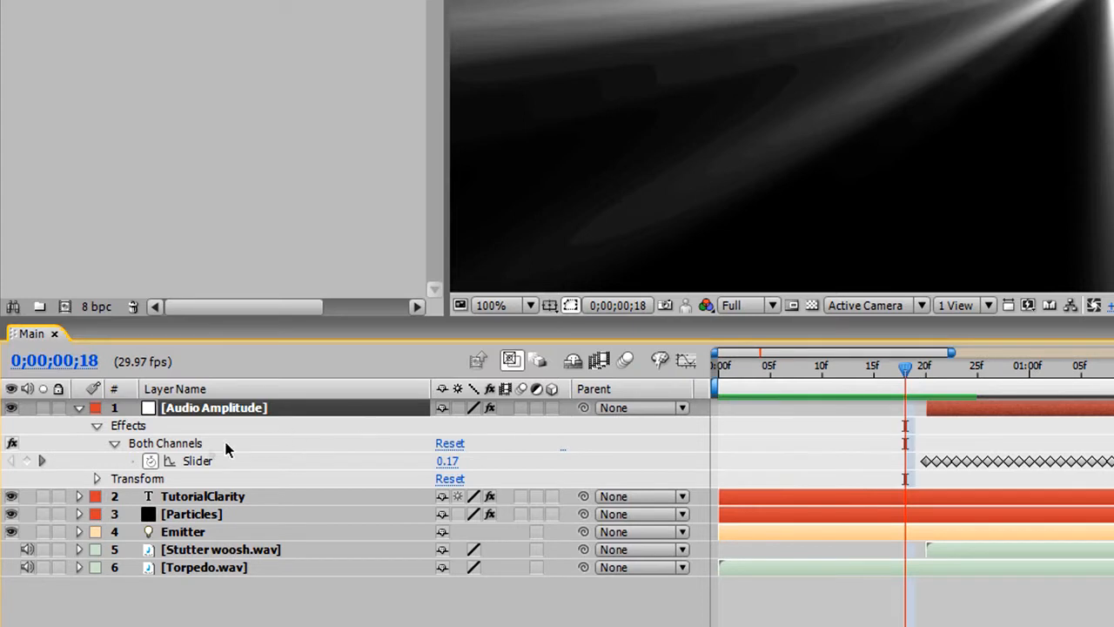
left_click_drag(739, 369, 7, 448)
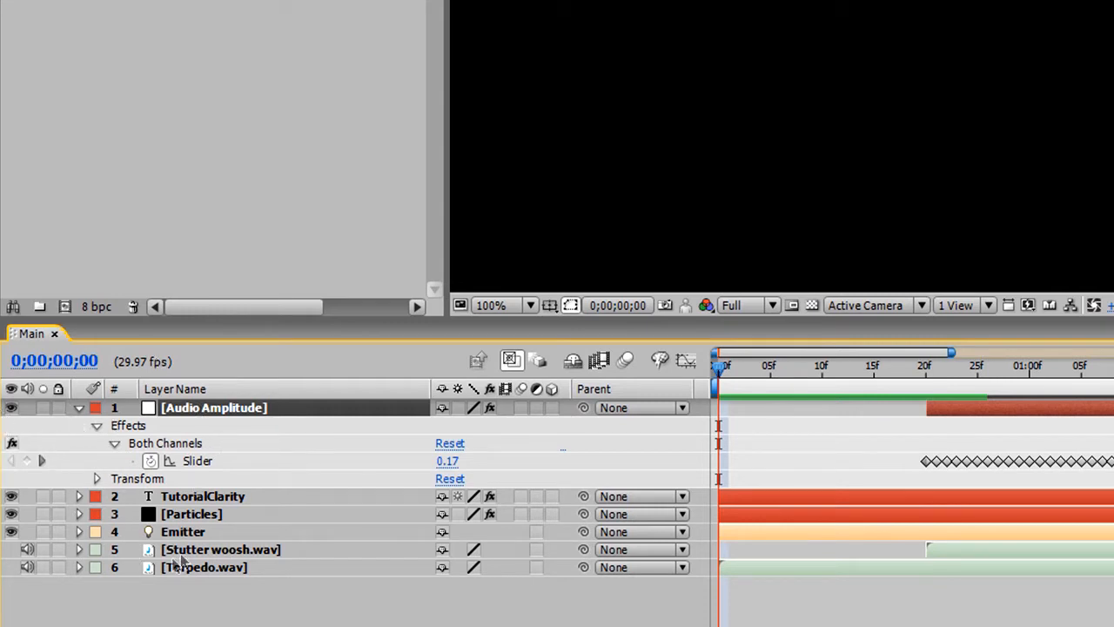
Step: Reveal the Shine effect's properties on the TutorialClarity text layer and move the playhead to frame 12
left_click(79, 497)
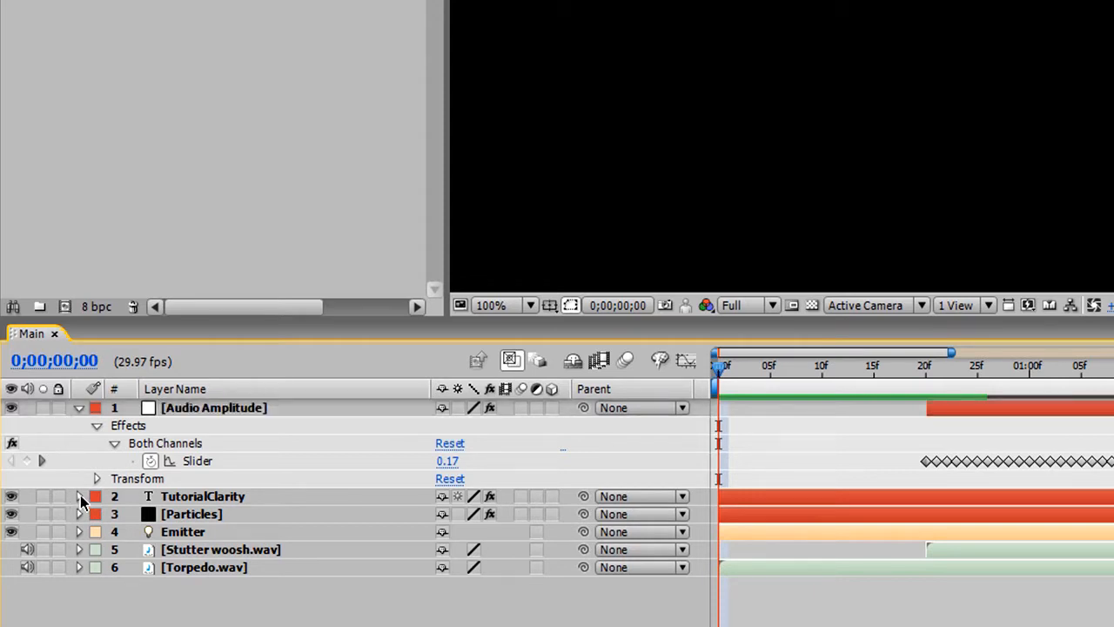
left_click(80, 496)
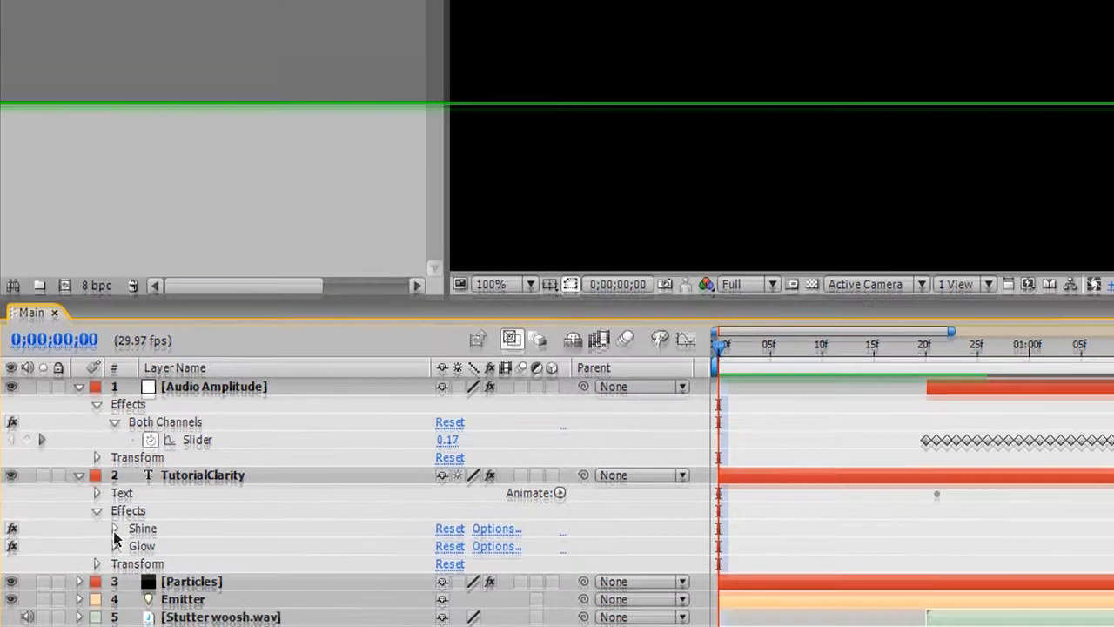
left_click(114, 550)
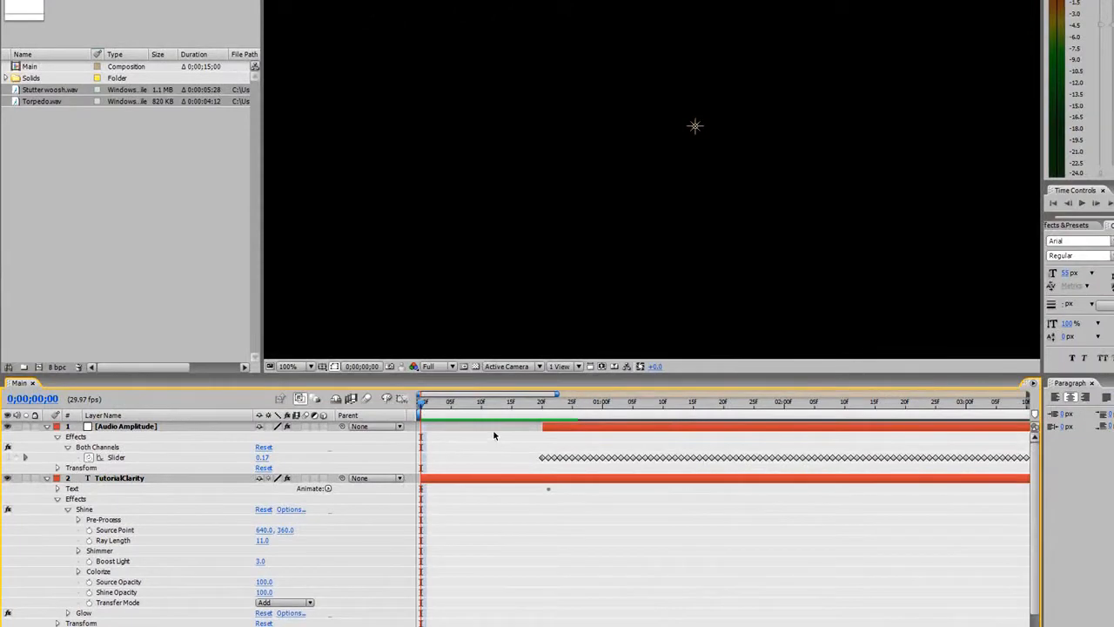
left_click(493, 402)
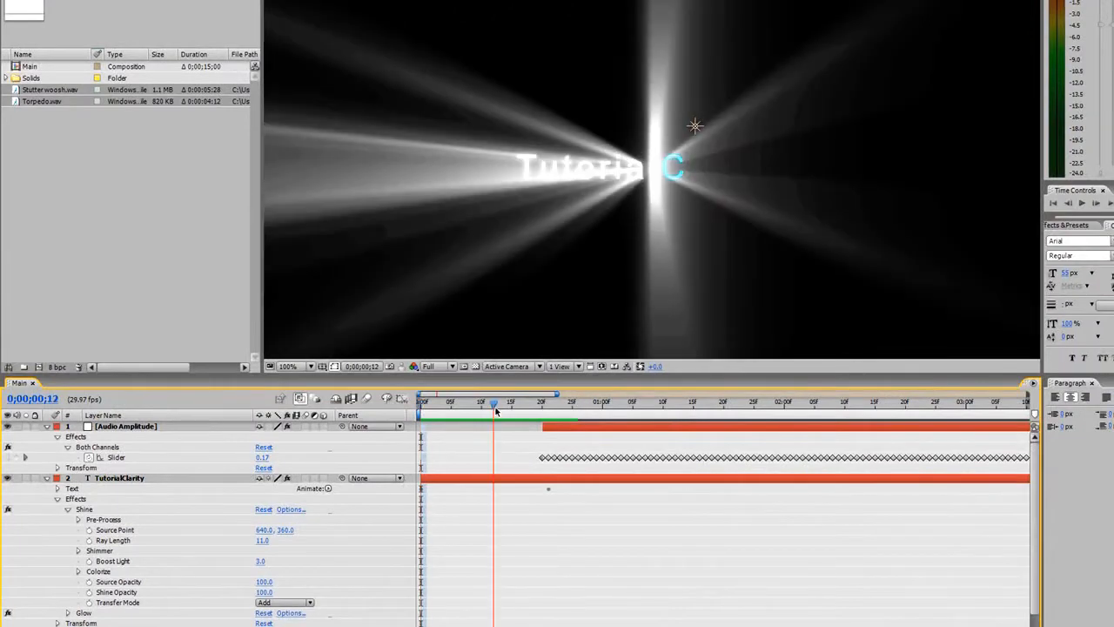
Step: Try a Shine Opacity of 72 on the TutorialClarity layer, and restore it to 100
left_click(261, 584)
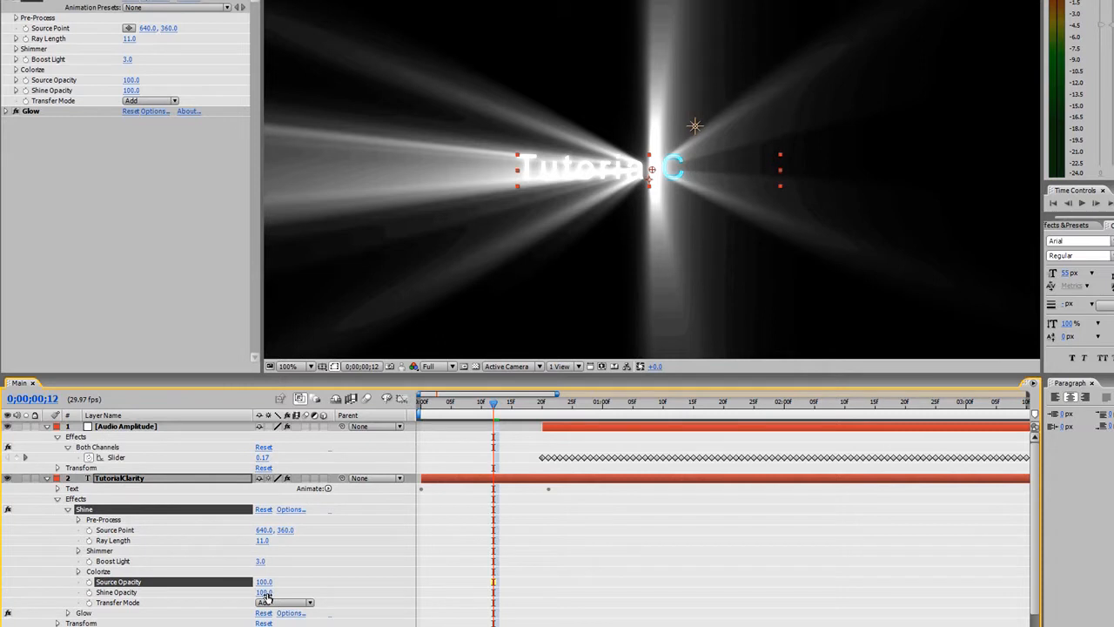
mouse_move(265, 593)
left_mouse_down()
mouse_move(233, 593)
mouse_move(252, 593)
left_mouse_up()
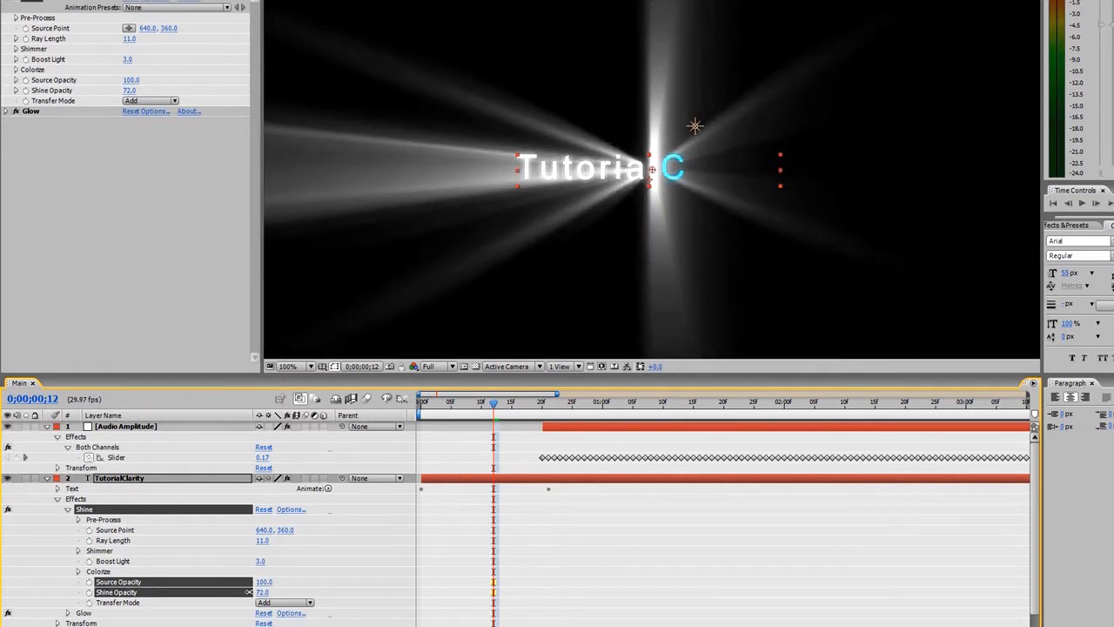
left_click(265, 592)
type("100")
key("Return")
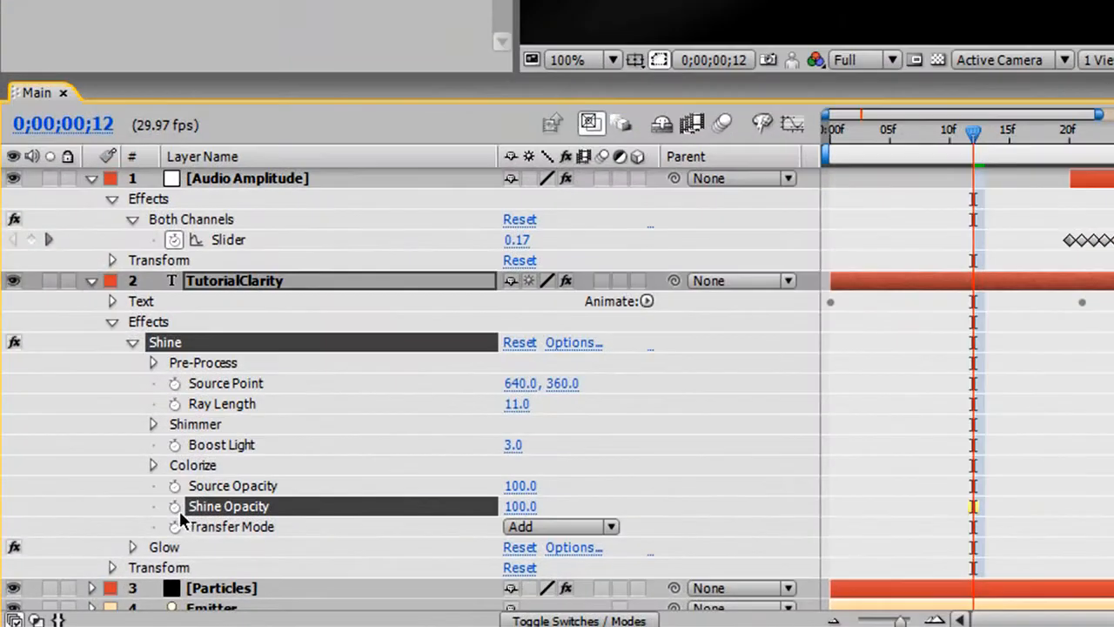
Step: Add an expression to Shine Opacity that links it to the Both Channels Slider of the Audio Amplitude layer
left_click(173, 508, "alt")
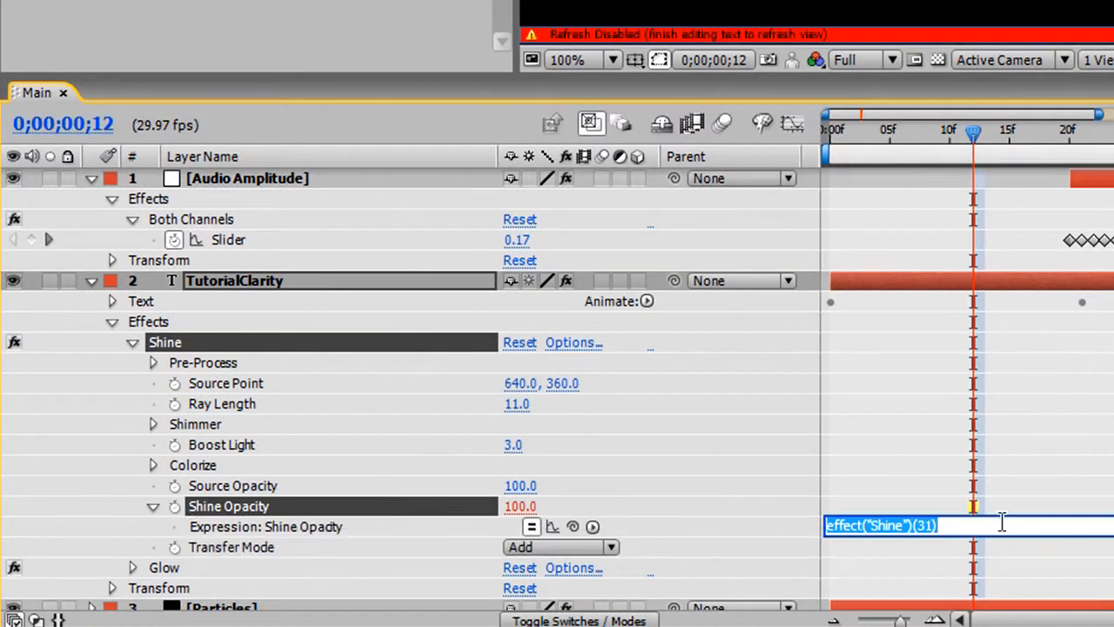
left_click_drag(1000, 533, 1002, 598)
key("KP_Enter")
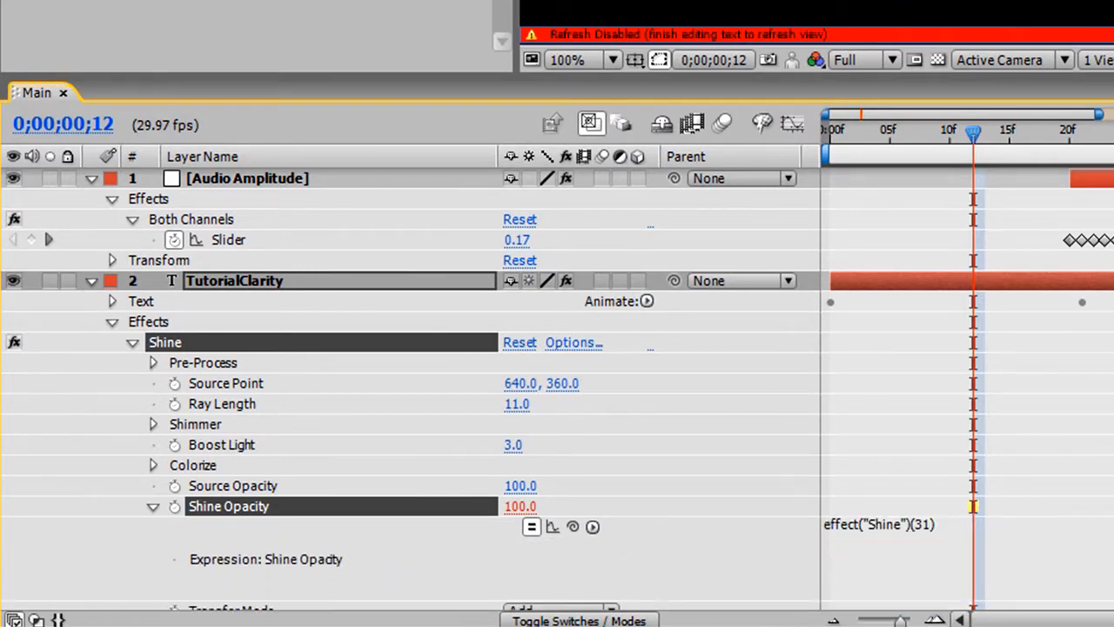
scroll(409, 392, "down", 3)
left_click(1007, 416)
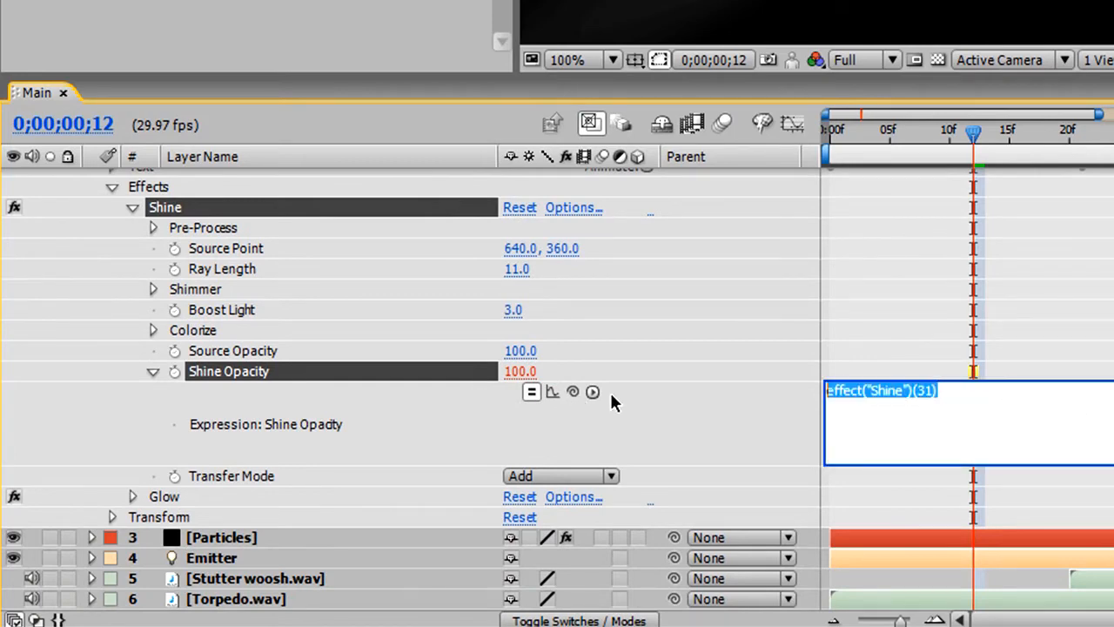
key("BackSpace")
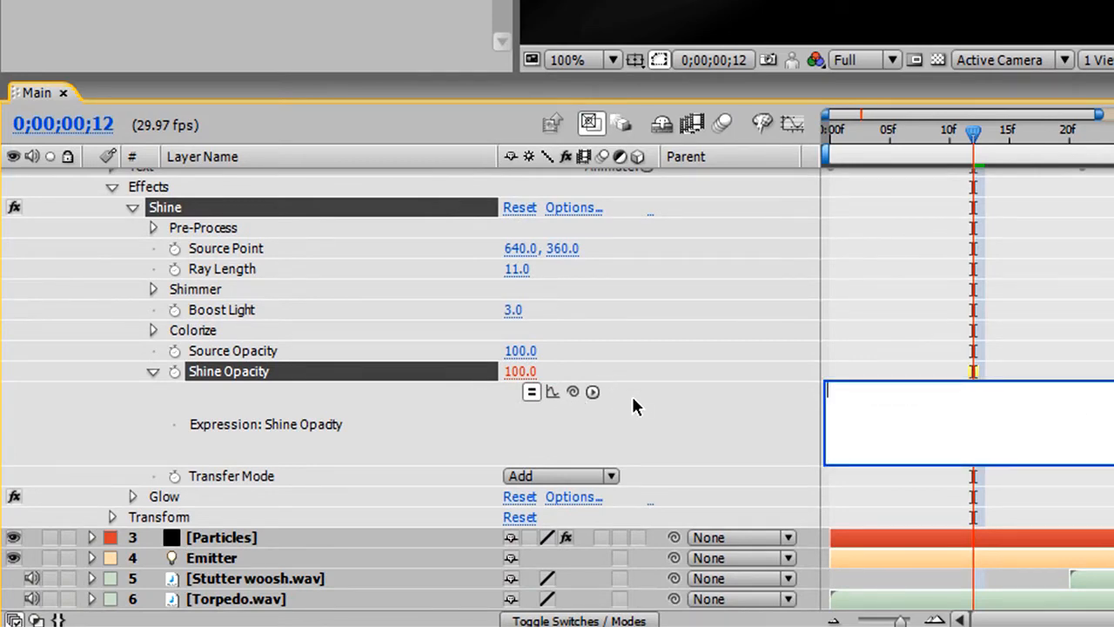
left_click_drag(574, 392, 222, 240)
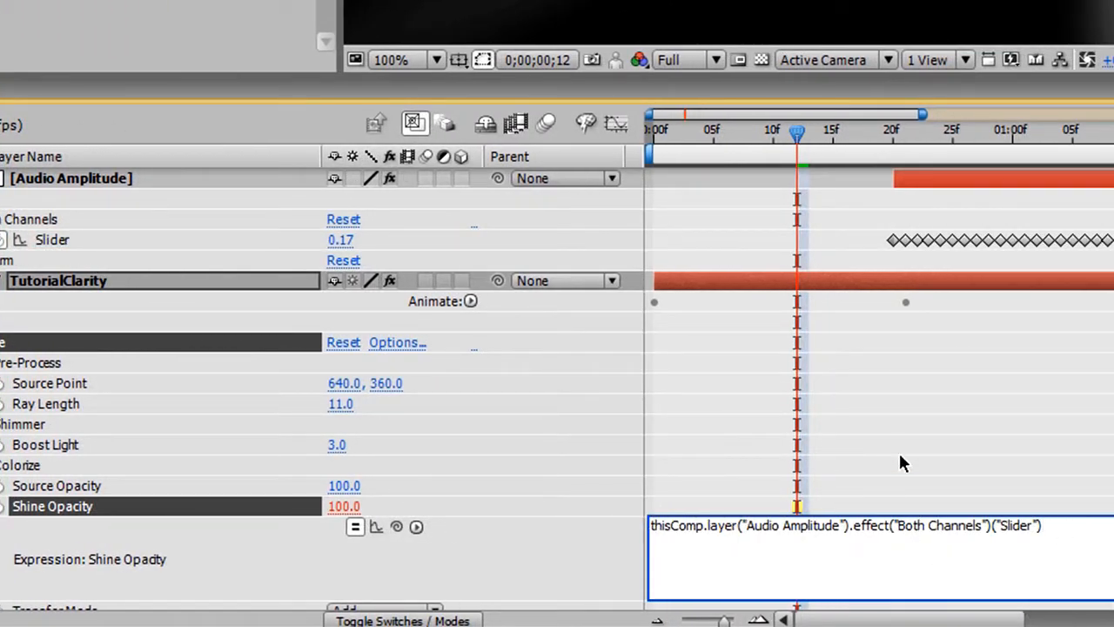
Step: Assign the slider reference in the Shine Opacity expression to x, end the line with a semicolon, and apply the expression
type("x =")
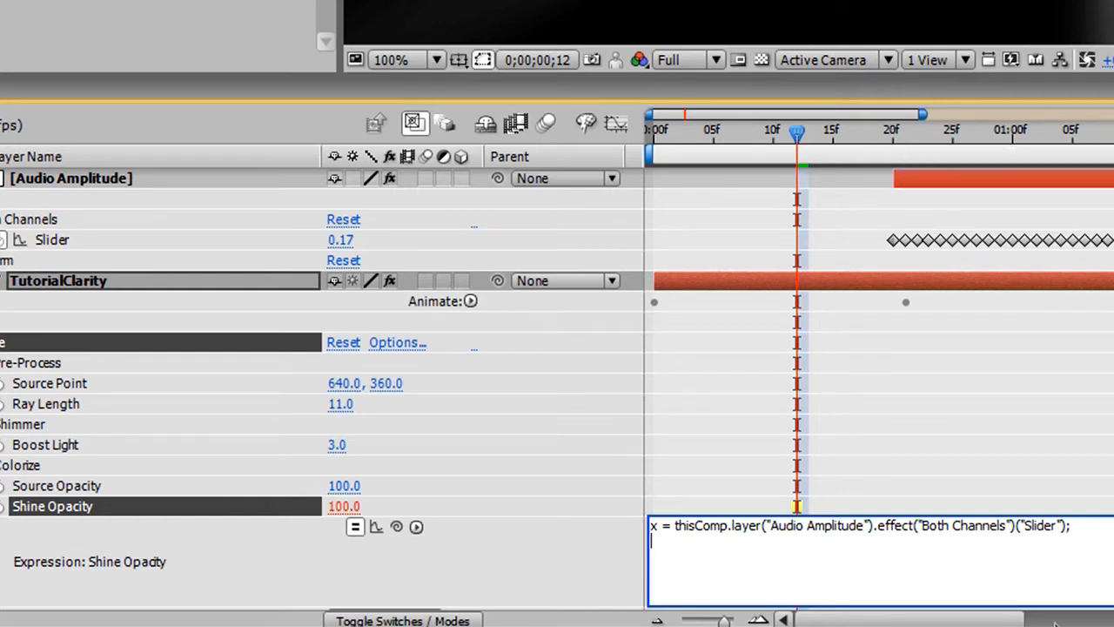
left_click_drag(651, 529, 1089, 530)
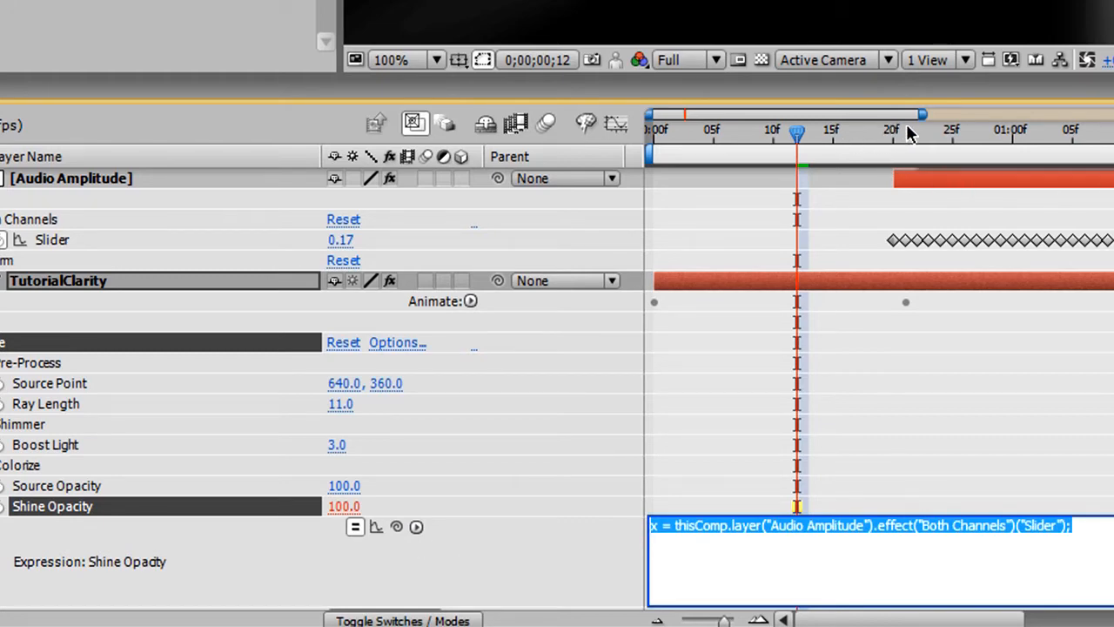
left_click(661, 550)
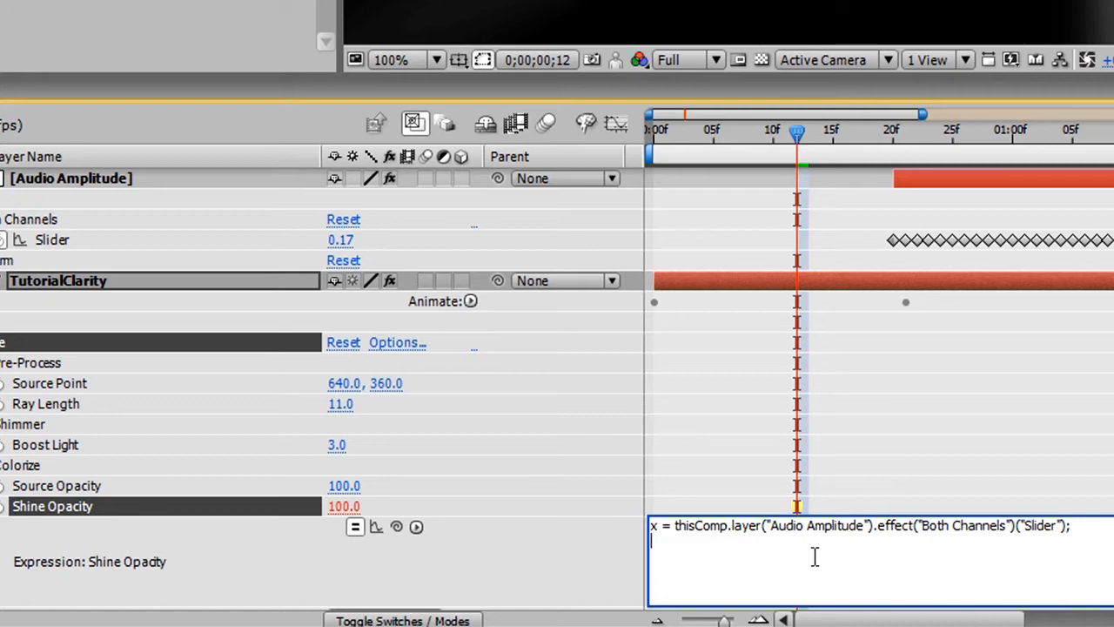
left_click(556, 518)
scroll(537, 515, "down", 4)
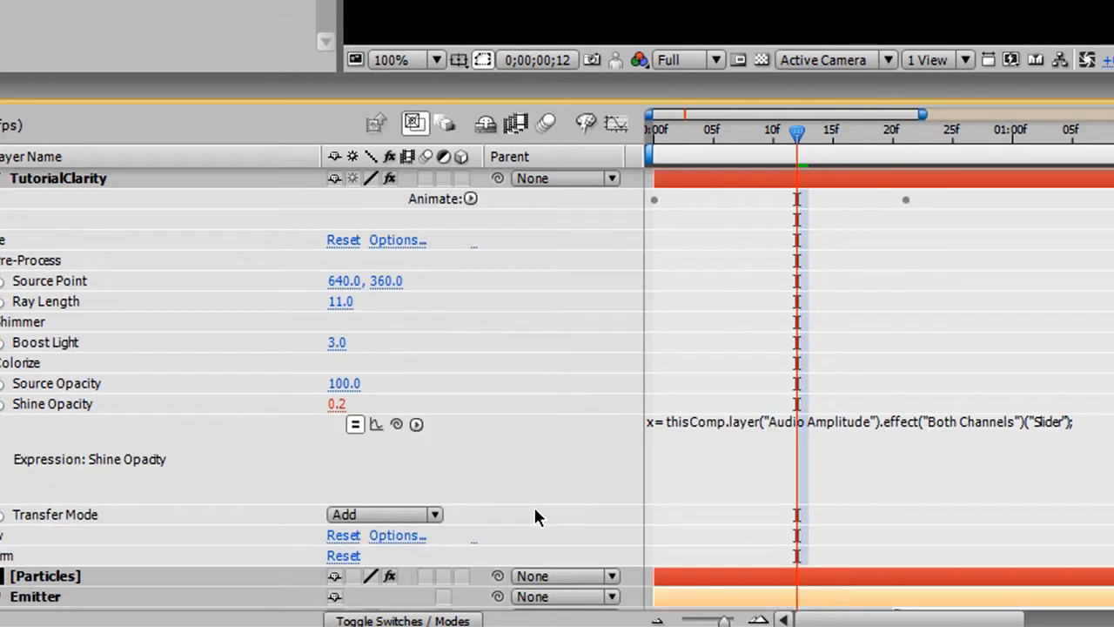
Step: Examine the audio waveform of Stutter woosh.wav while scrubbing through the timeline, and return the playhead to the start
left_click(98, 588)
key("l")
key("l")
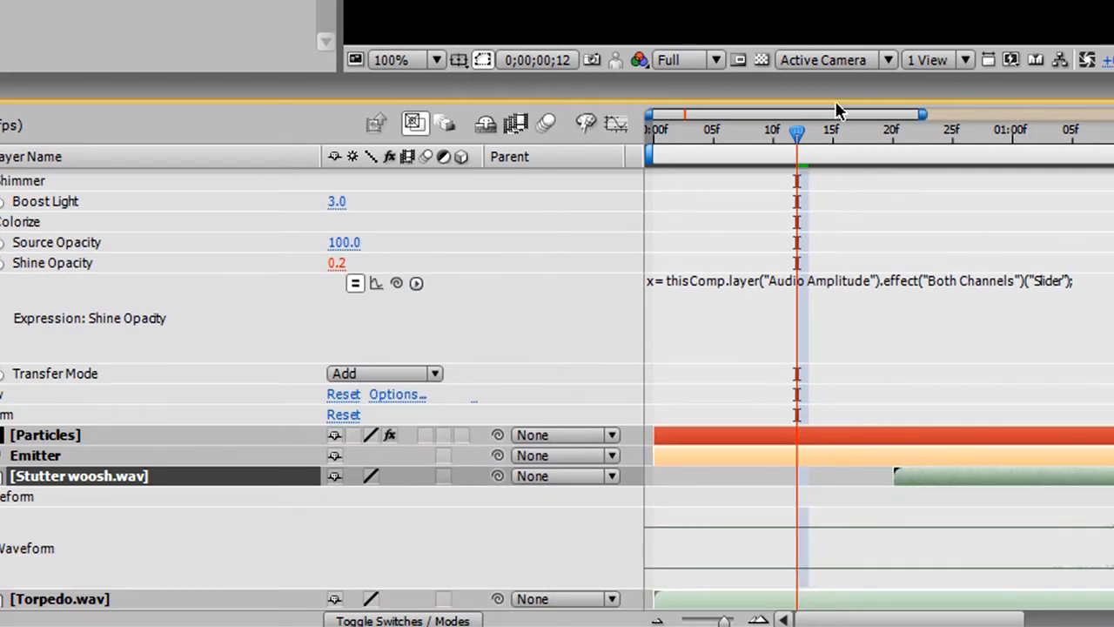
left_click_drag(799, 133, 1113, 159)
left_click_drag(1043, 170, 653, 154)
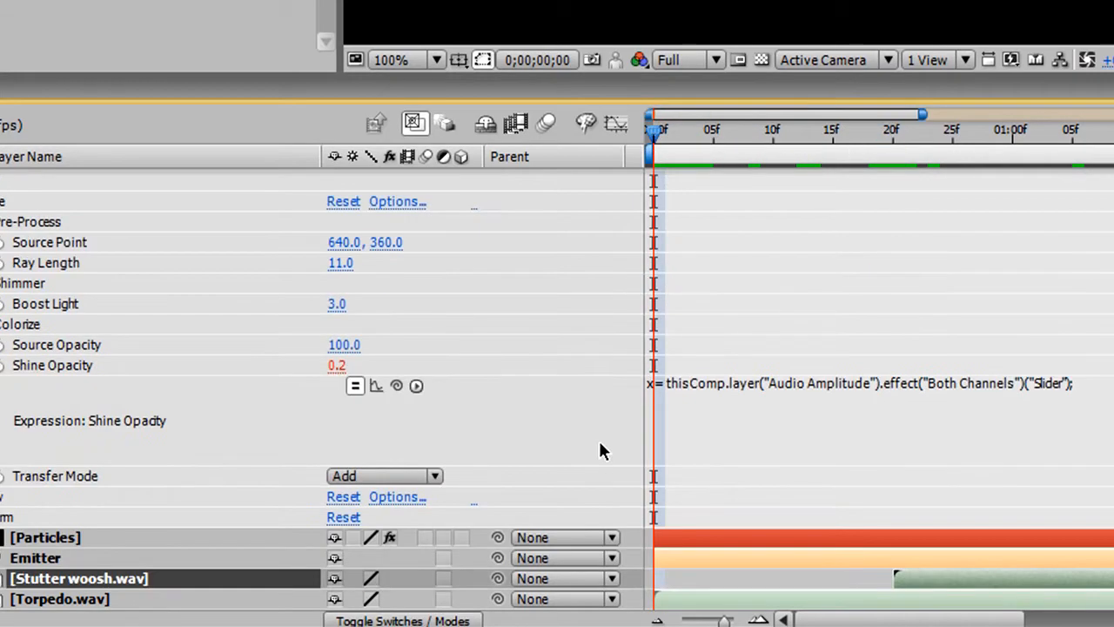
Step: Add the condition if(x > 0.3) on a new line of the Shine Opacity expression
left_click(757, 423)
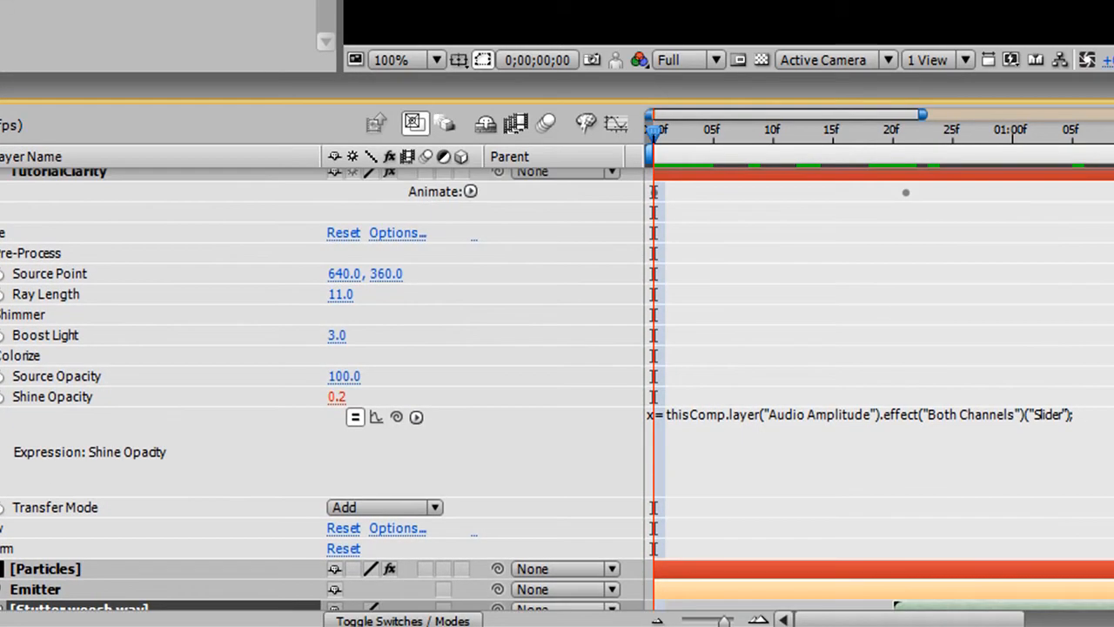
left_click(790, 435)
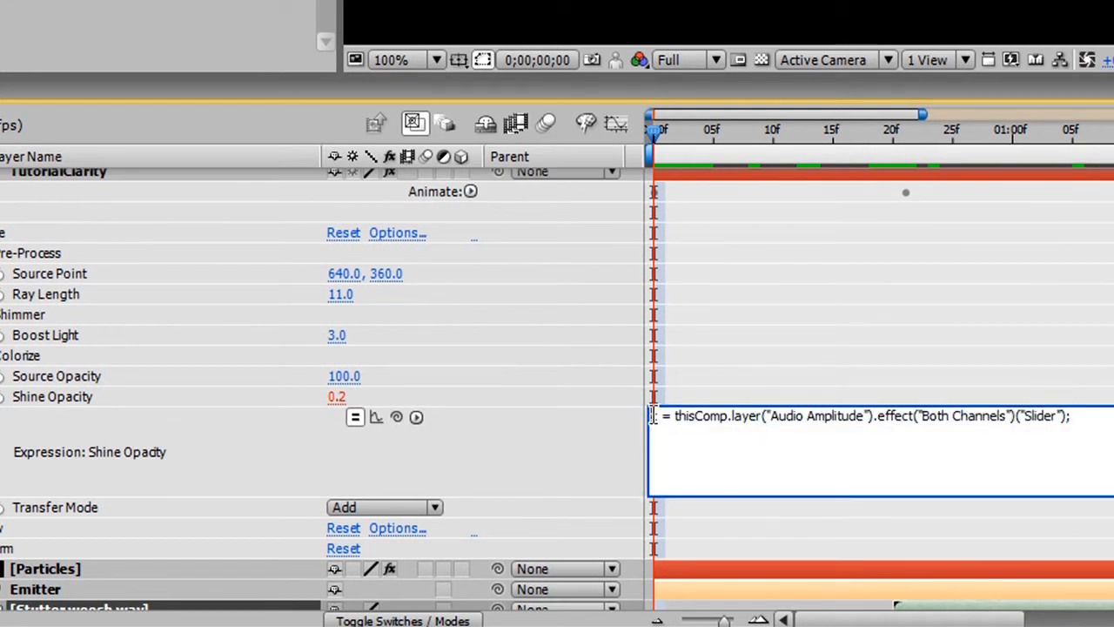
left_click_drag(653, 418, 1055, 428)
left_click(1024, 445)
type("if(x > 0.3)")
key("Return")
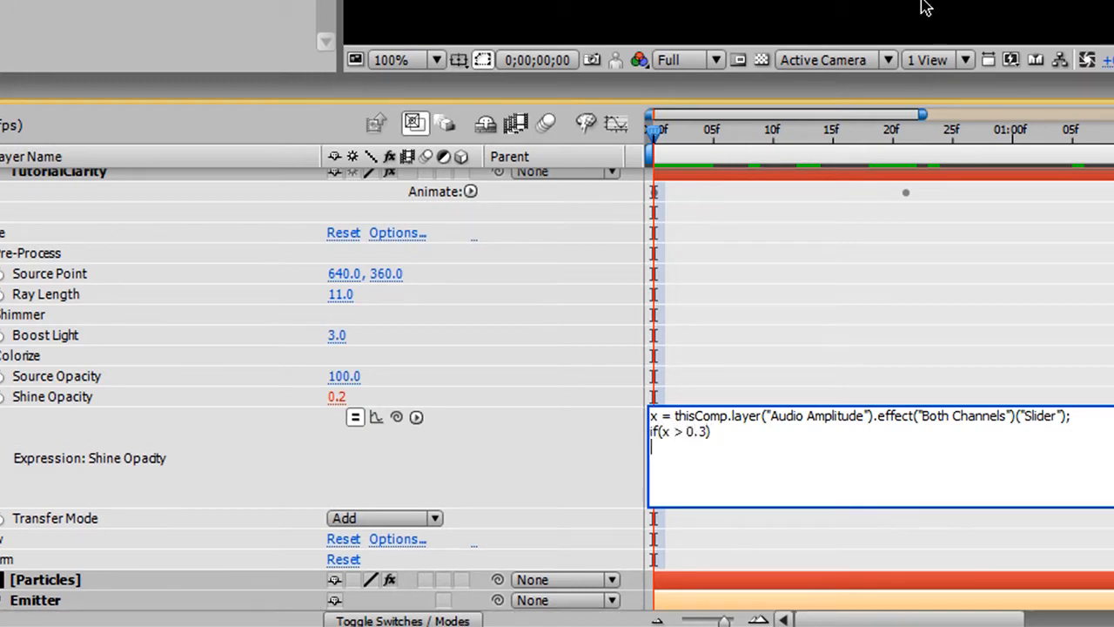
Step: Give the condition a block in curly braces that contains x*4;
type("{")
key("Return")
key("Return")
type("}")
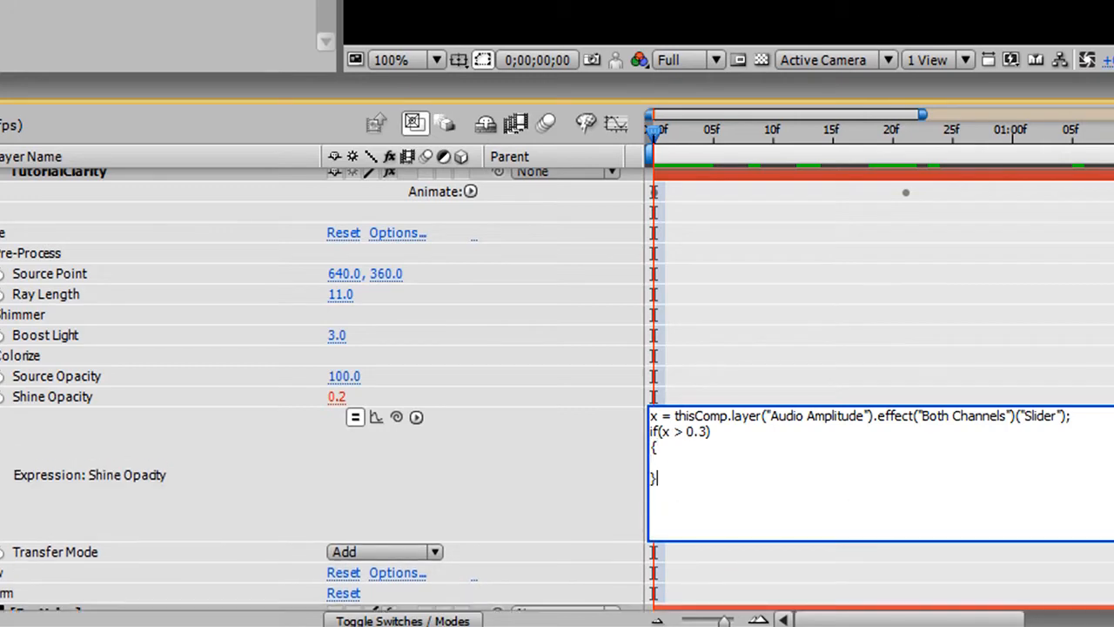
type("x*4;")
key("Down")
Step: Insert the line value; between the x assignment and the if condition in the Shine Opacity expression
key("Return")
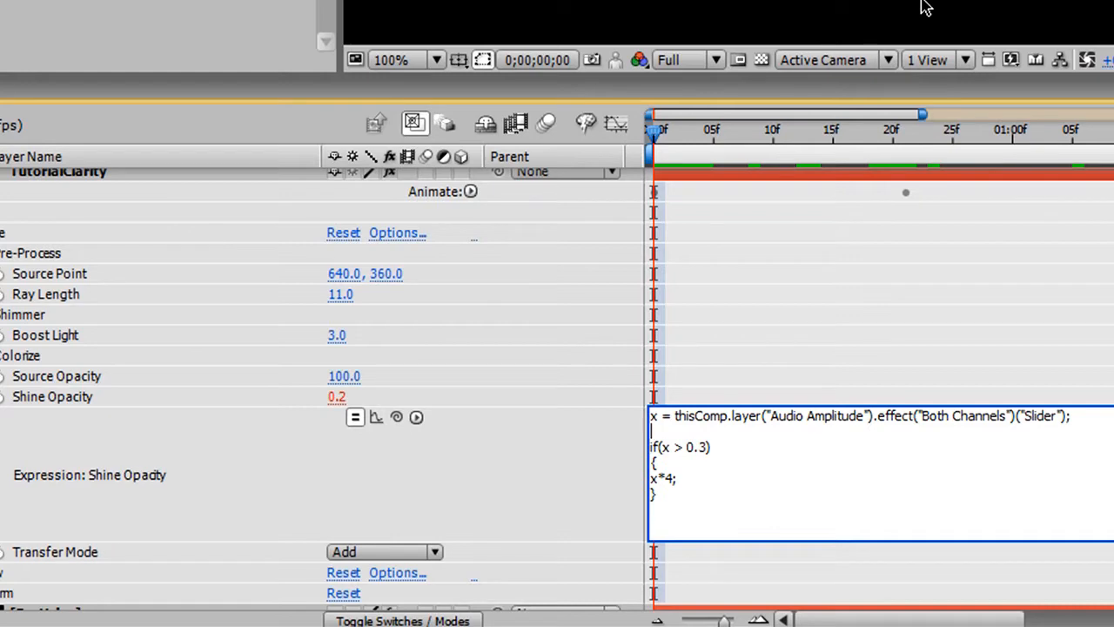
left_click_drag(651, 416, 590, 398)
left_click(1084, 418)
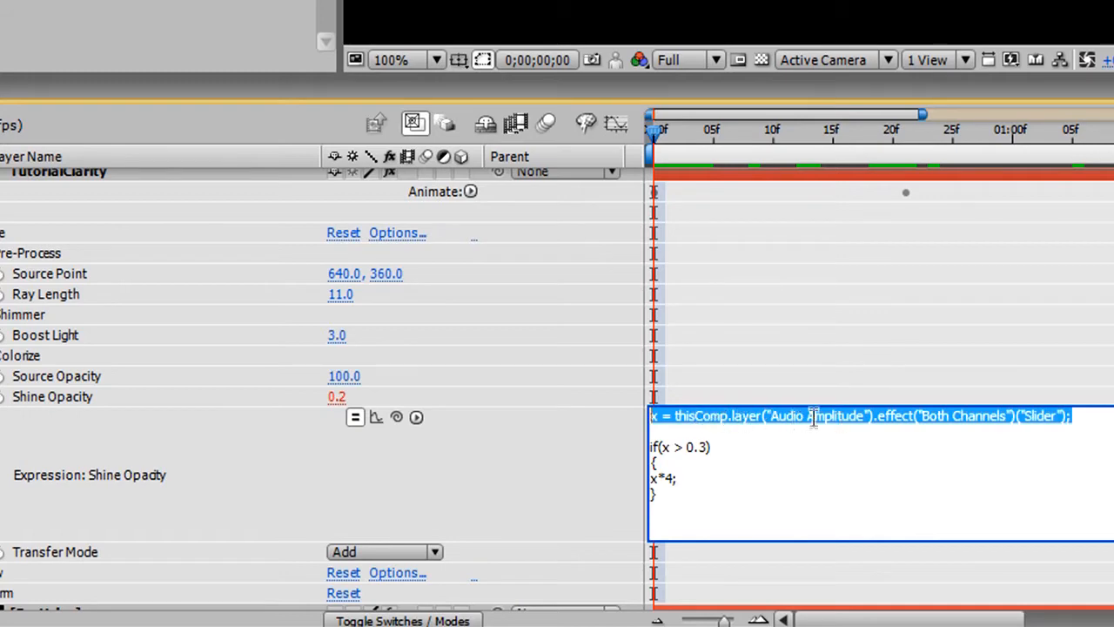
left_click(695, 433)
type("value;")
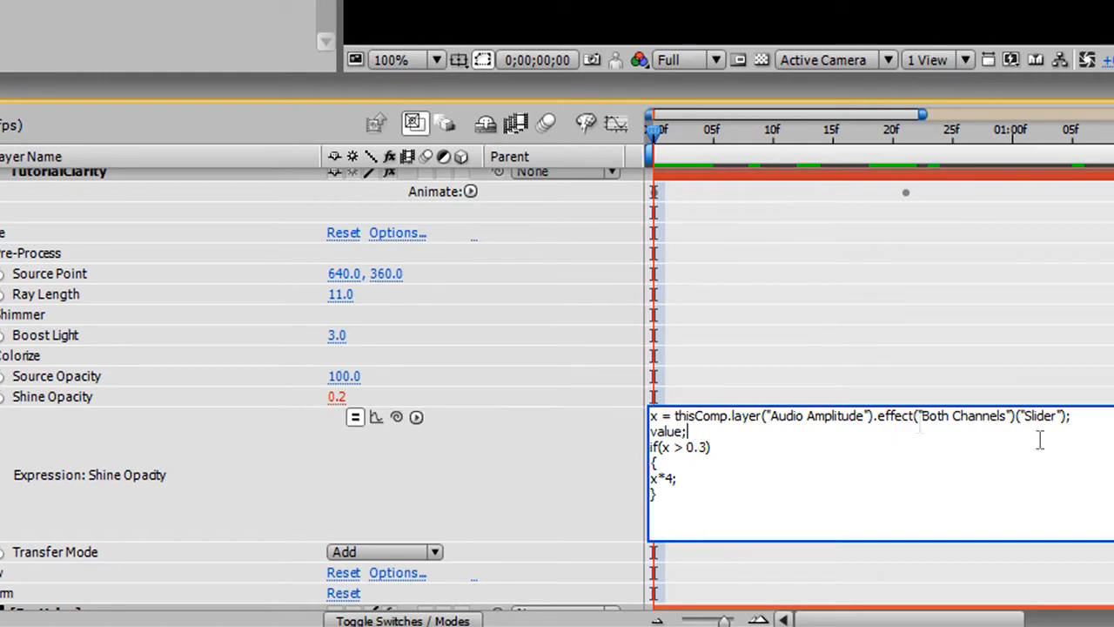
Step: Review how the x variable, the value; line and the x*4; line work together in the expression
left_click_drag(712, 441, 641, 437)
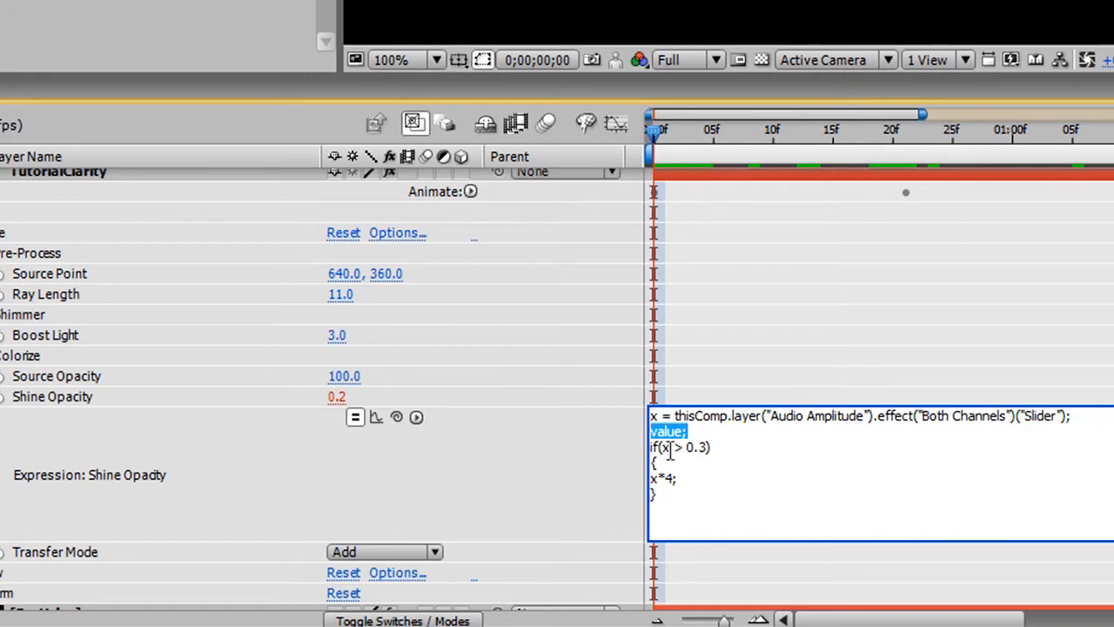
left_click(656, 432)
double_click(654, 416)
left_click_drag(686, 448, 635, 485)
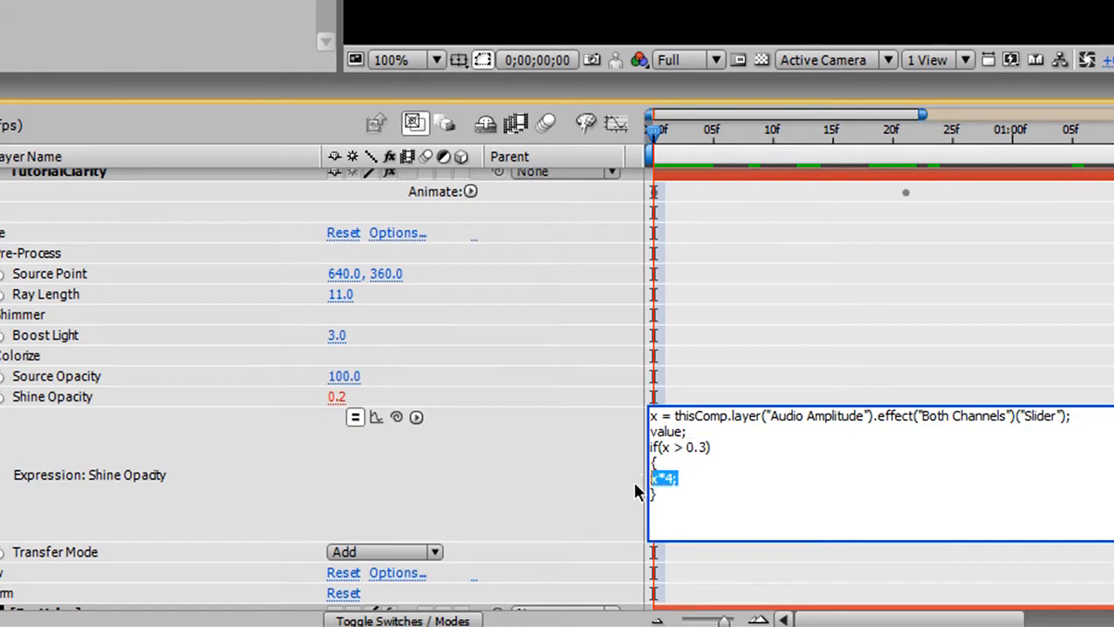
left_click(702, 490)
left_click_drag(687, 487, 649, 486)
left_click_drag(716, 431, 598, 430)
left_click_drag(688, 477, 660, 477)
left_click_drag(690, 430, 653, 430)
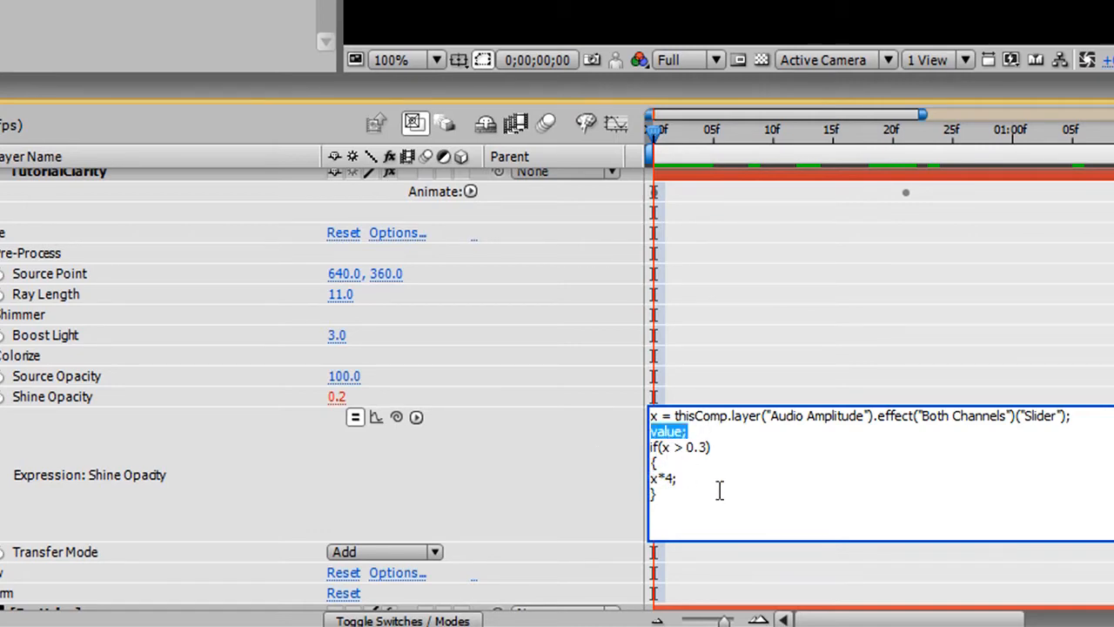
left_click_drag(720, 478, 648, 478)
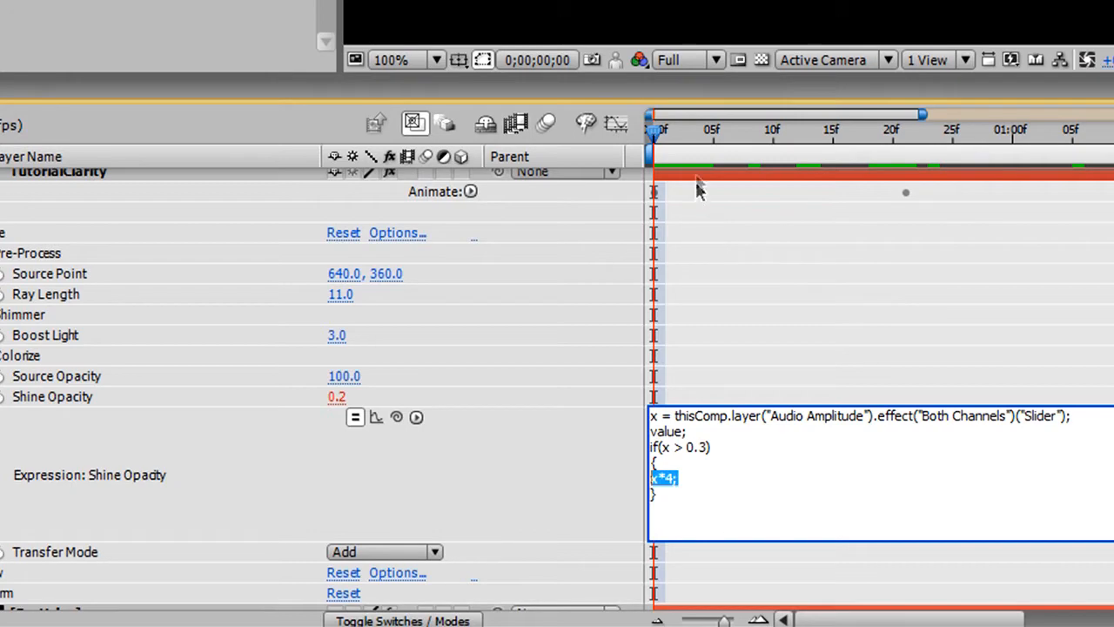
left_click_drag(660, 416, 639, 415)
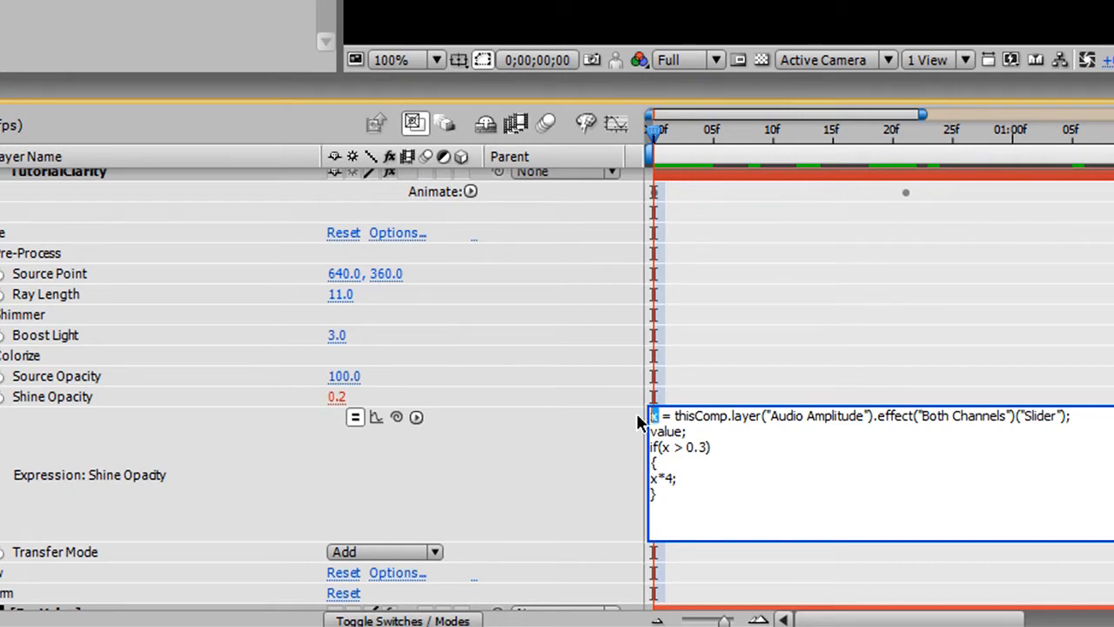
left_click(710, 512)
Step: Apply the finished Shine Opacity expression and scrub the timeline to 0;00;01;11 to preview the light rays
left_click_drag(685, 136, 771, 135)
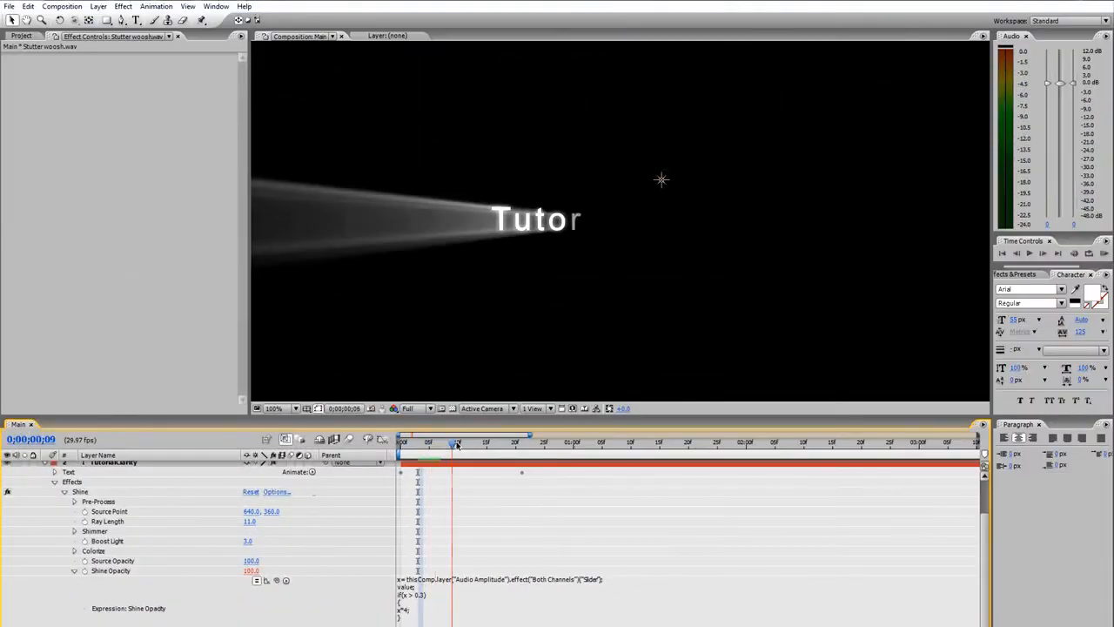
left_click_drag(456, 445, 477, 445)
left_click_drag(509, 444, 614, 443)
left_click(636, 446)
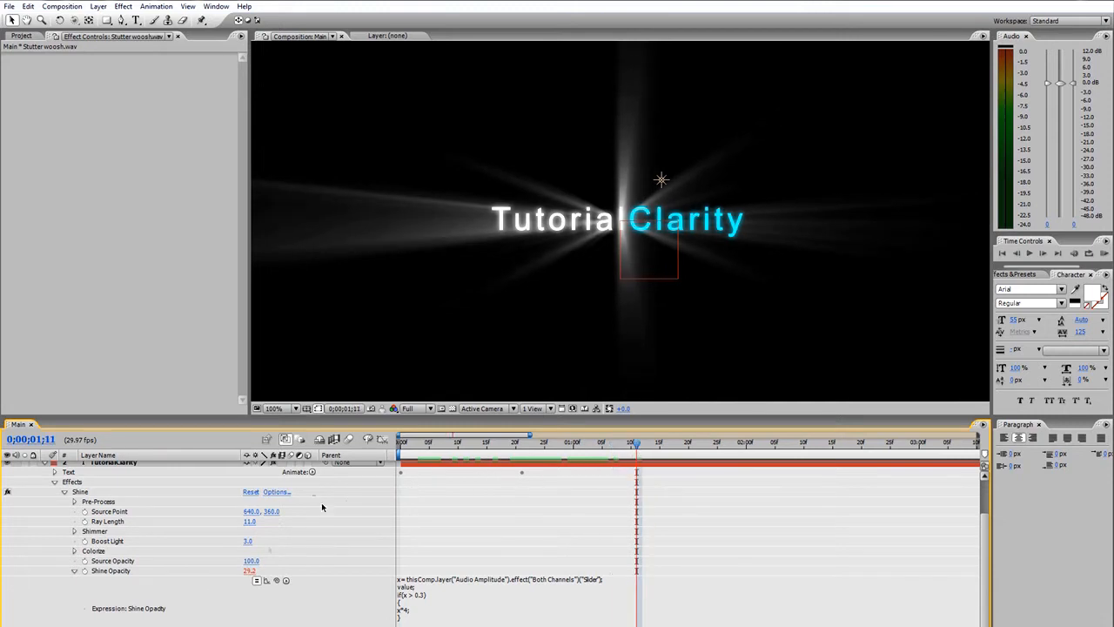
Step: Return to the start of the timeline and examine the Animator 1 range selector settings of the TutorialClarity text
left_click(408, 447)
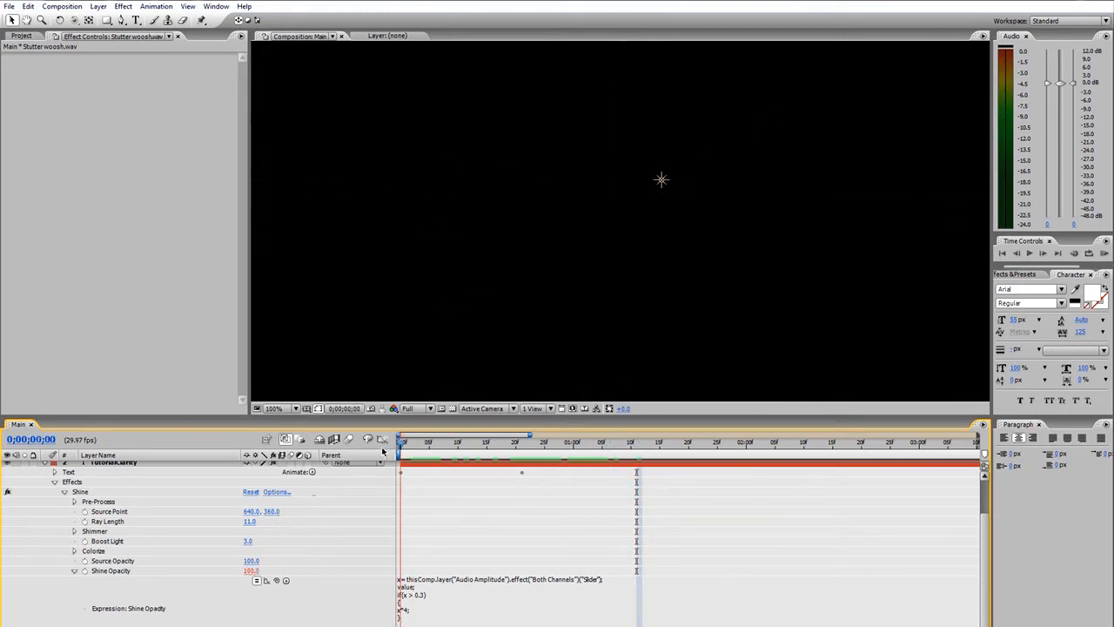
left_click(66, 493)
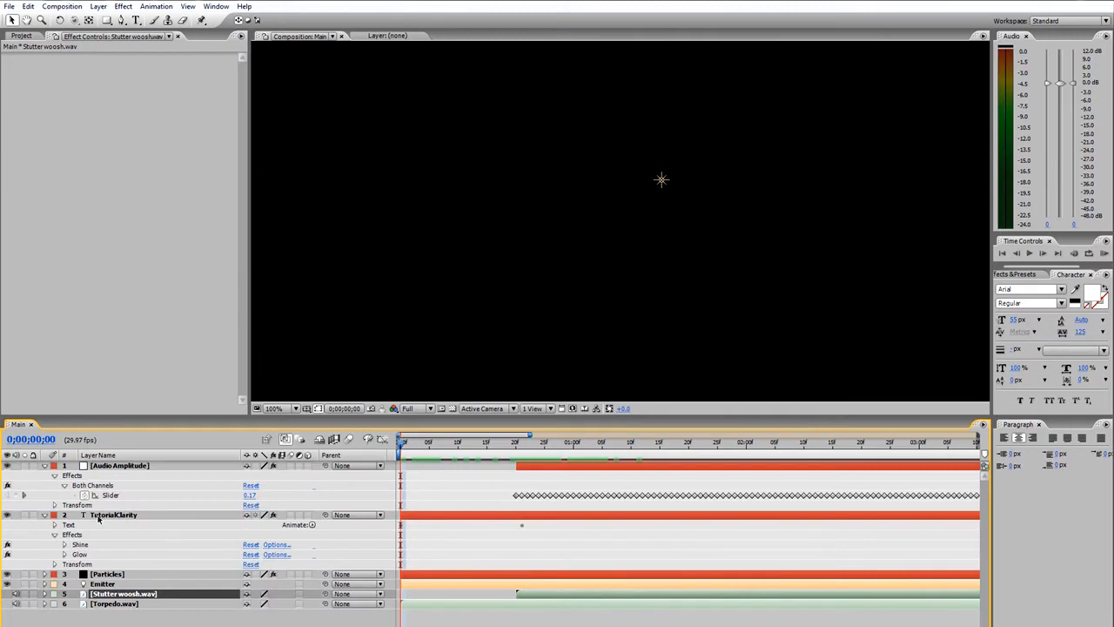
left_click(54, 534)
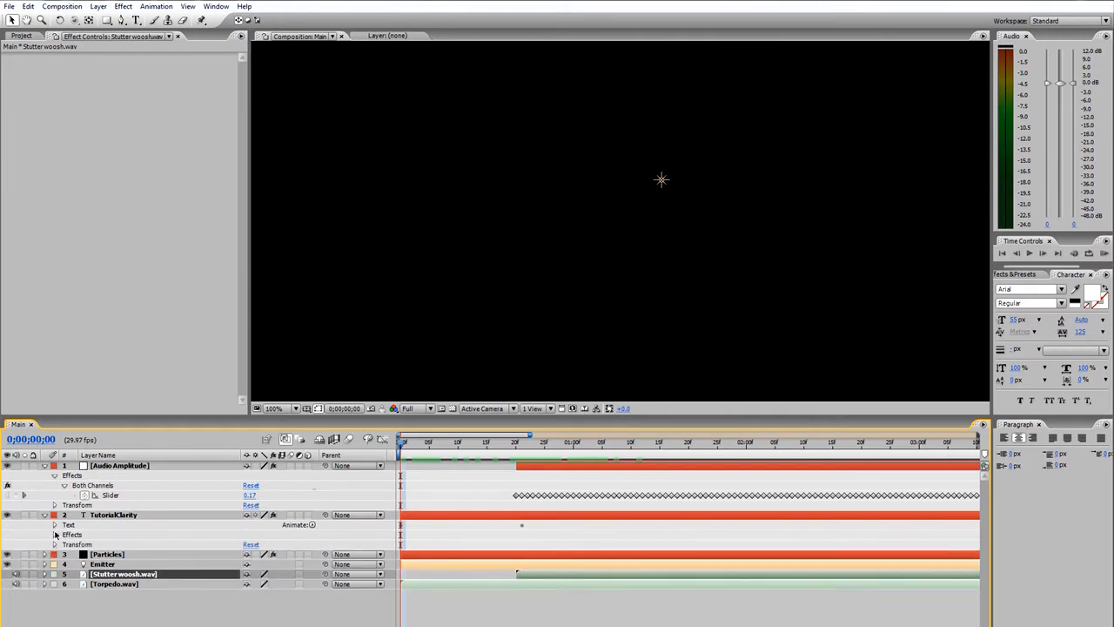
left_click(54, 525)
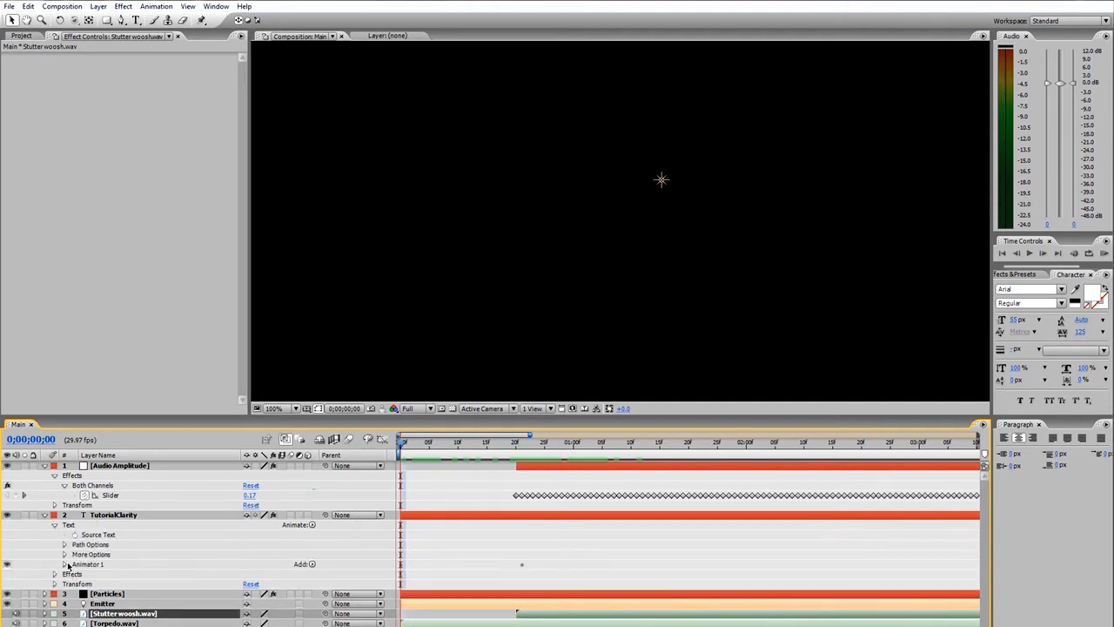
left_click(64, 566)
left_click(102, 624)
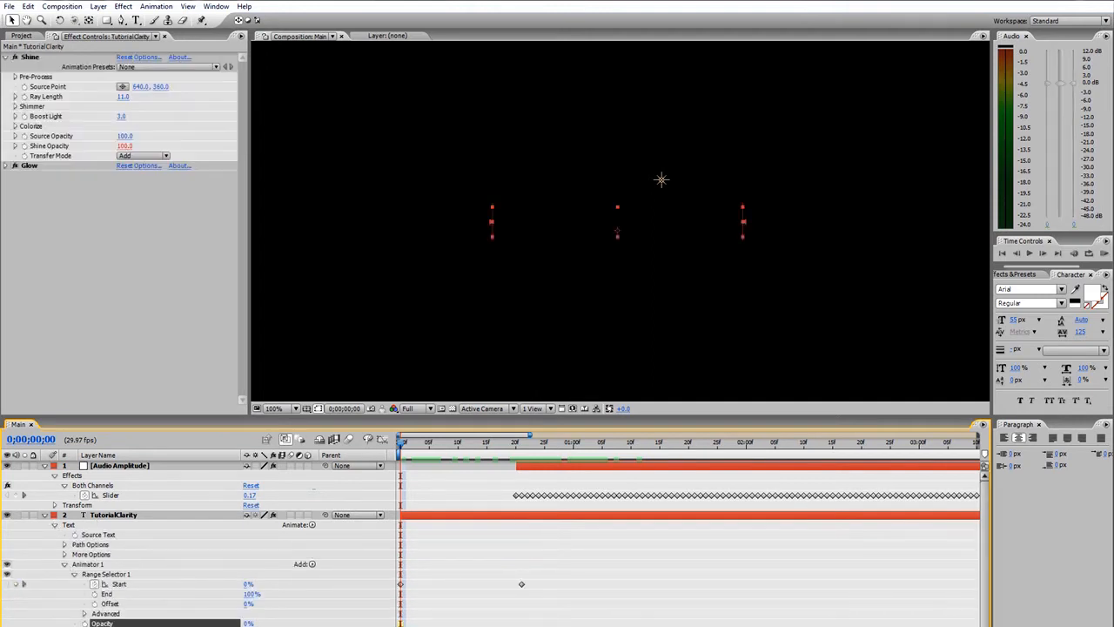
left_click(65, 565)
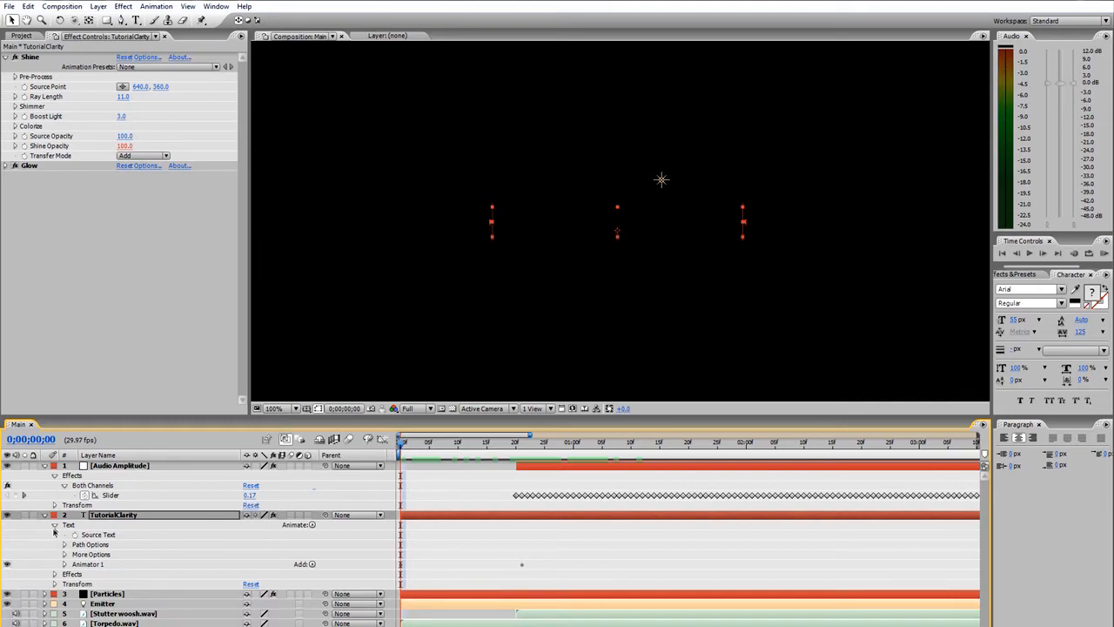
left_click(54, 525)
Step: Copy the complete Shine Opacity expression from the TutorialClarity layer's Shine effect and collapse the layer
left_click(54, 535)
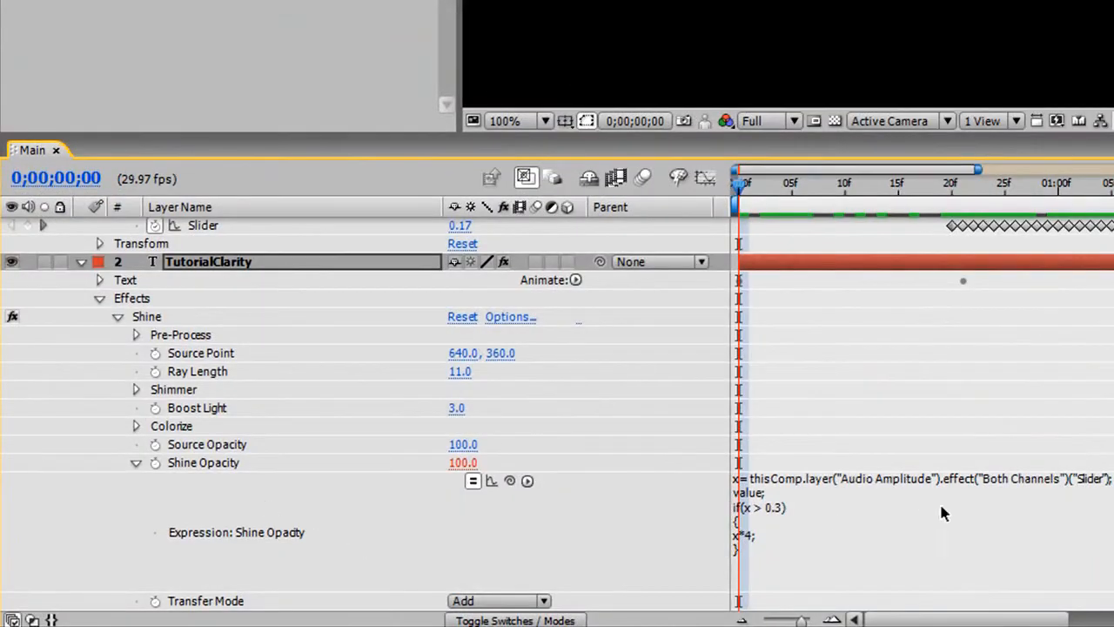
left_click(939, 513)
right_click(740, 487)
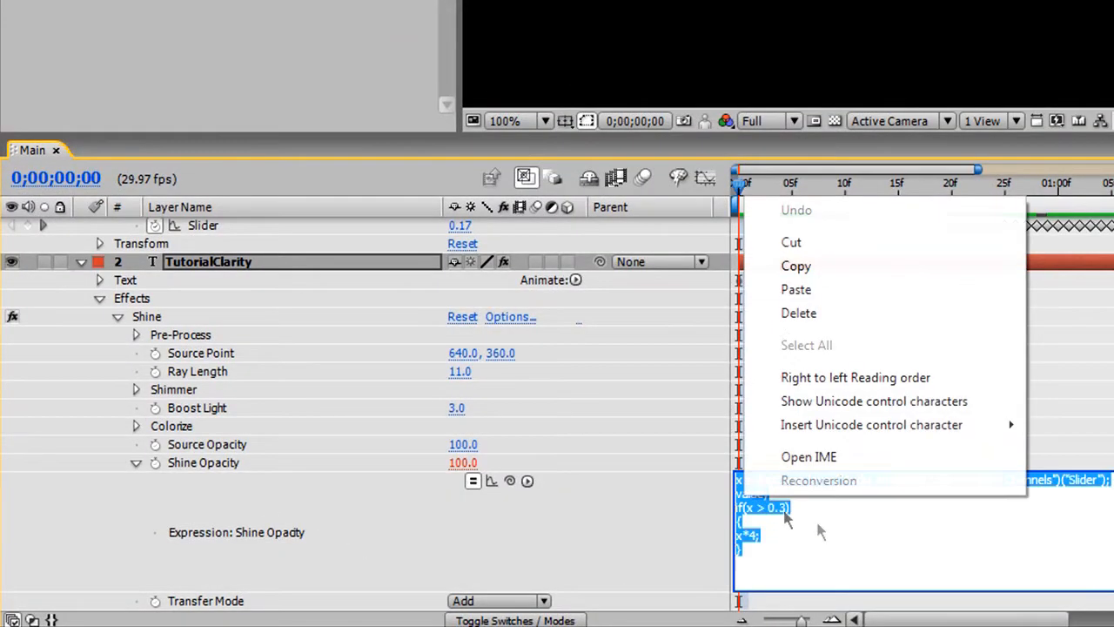
left_click(818, 267)
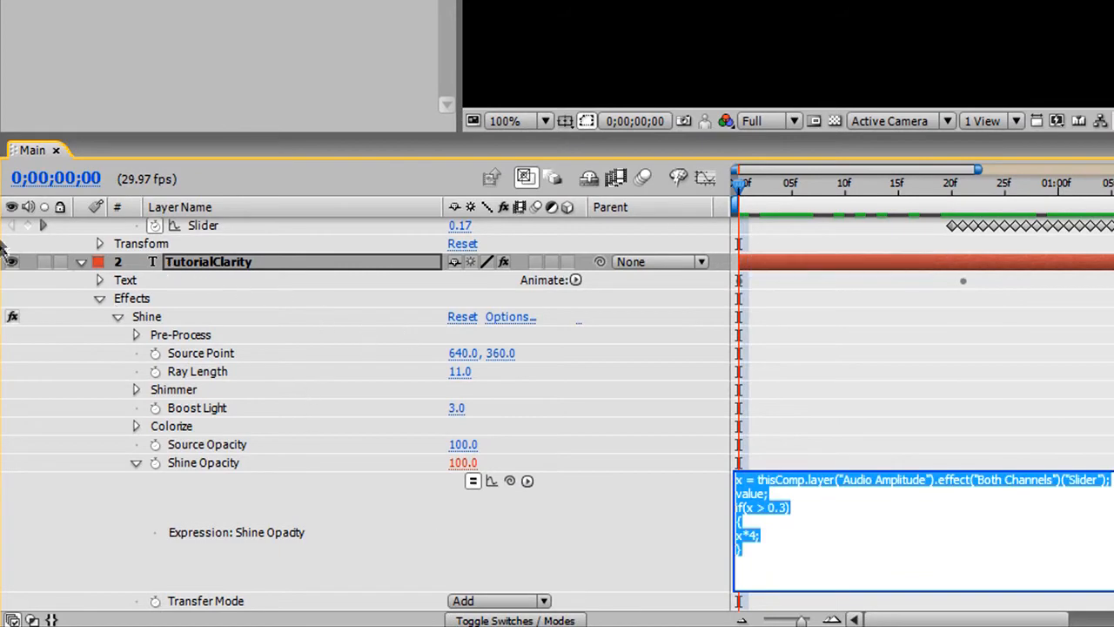
left_click(80, 263)
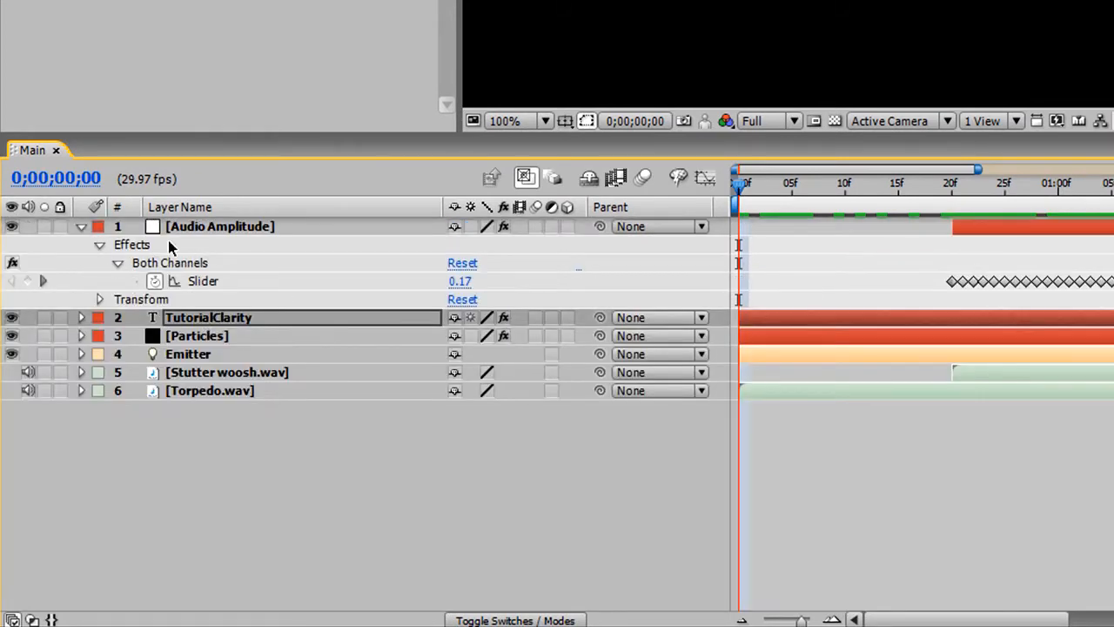
Step: Go to 0;00;00;20 and reveal the Emitter settings of the Particles layer's Particular effect
left_click_drag(848, 196, 949, 192)
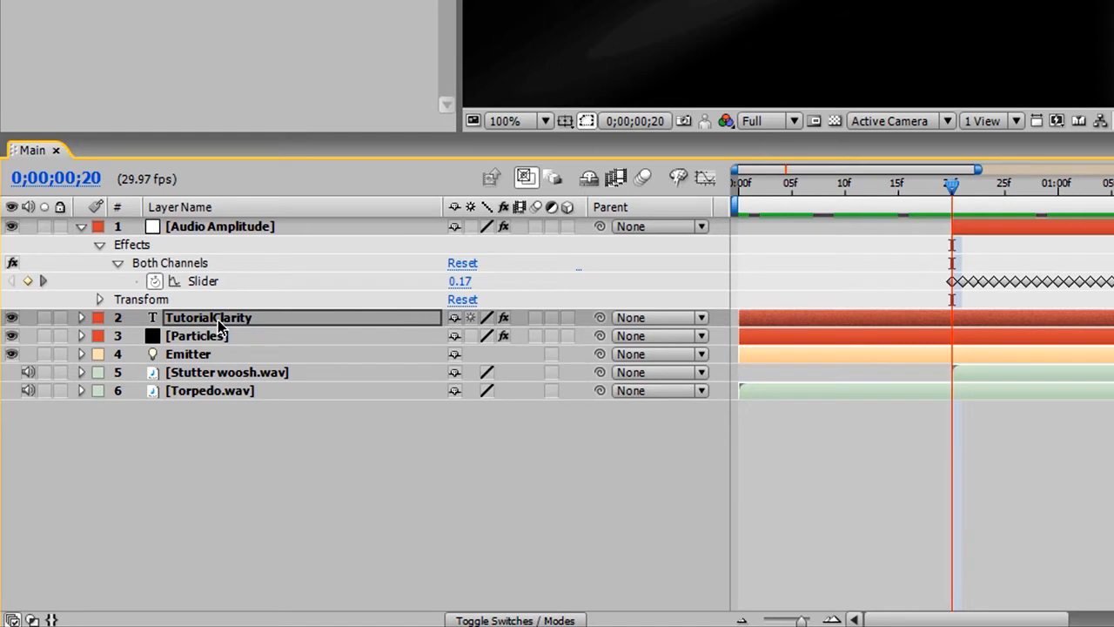
left_click(81, 336)
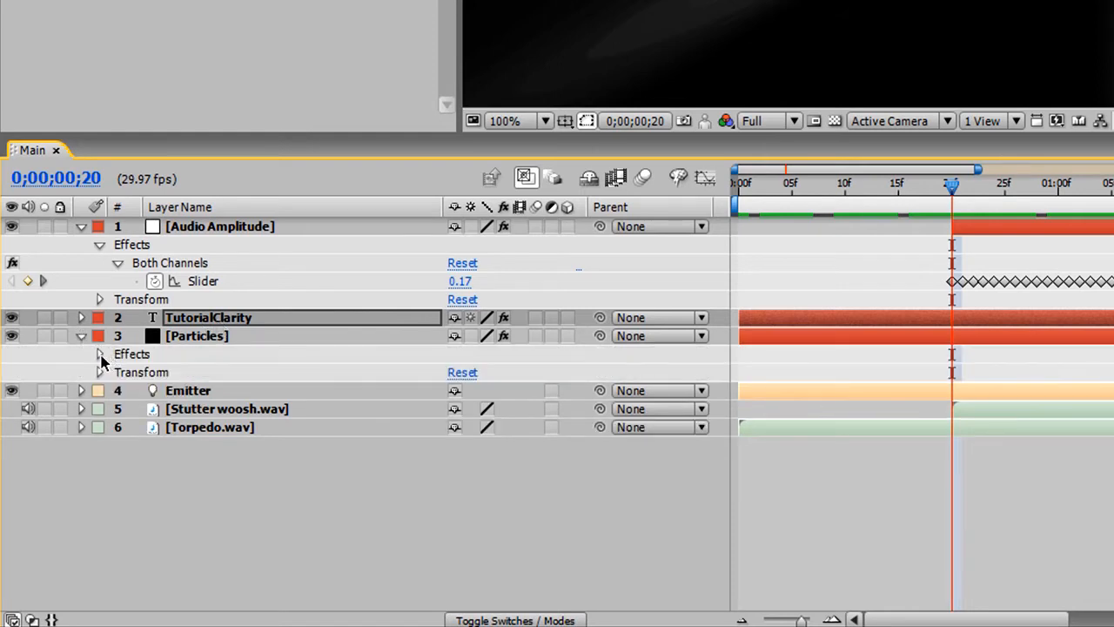
left_click(99, 354)
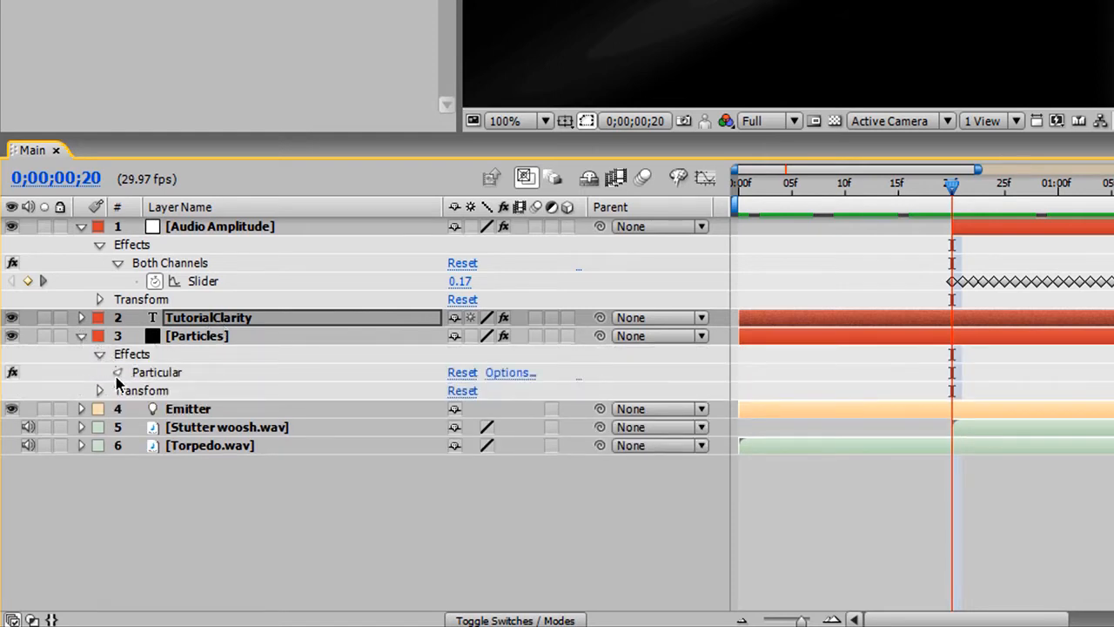
left_click(118, 373)
left_click(136, 391)
scroll(151, 411, "down", 2)
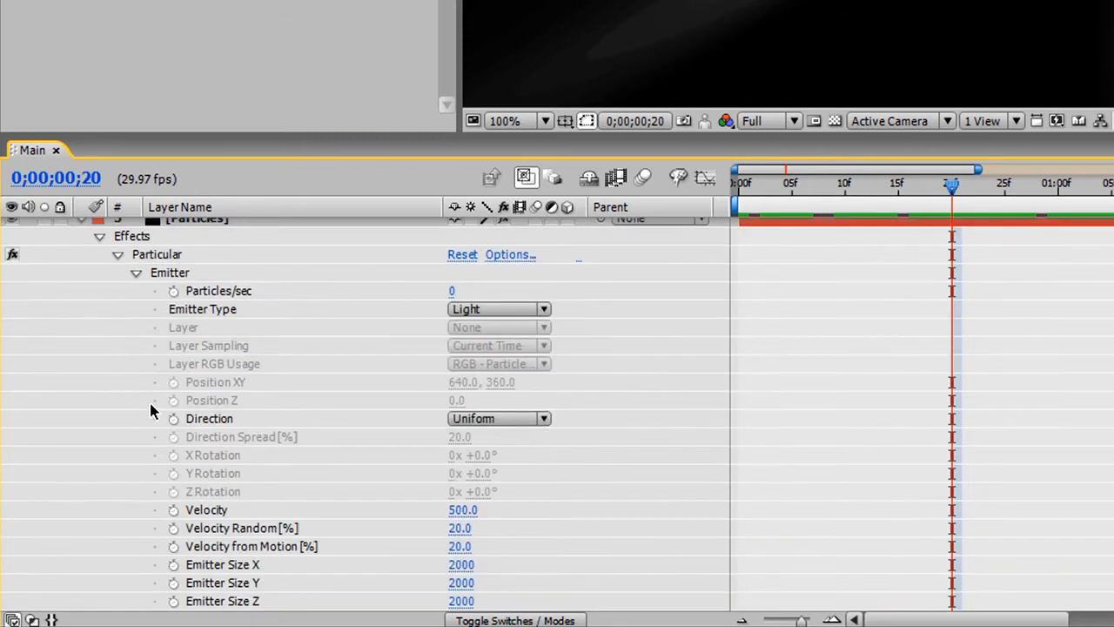
Step: Add an expression to Particles/sec, replacing the default text with the copied Shine Opacity expression, and enlarge the expression field
left_click(172, 294, "alt")
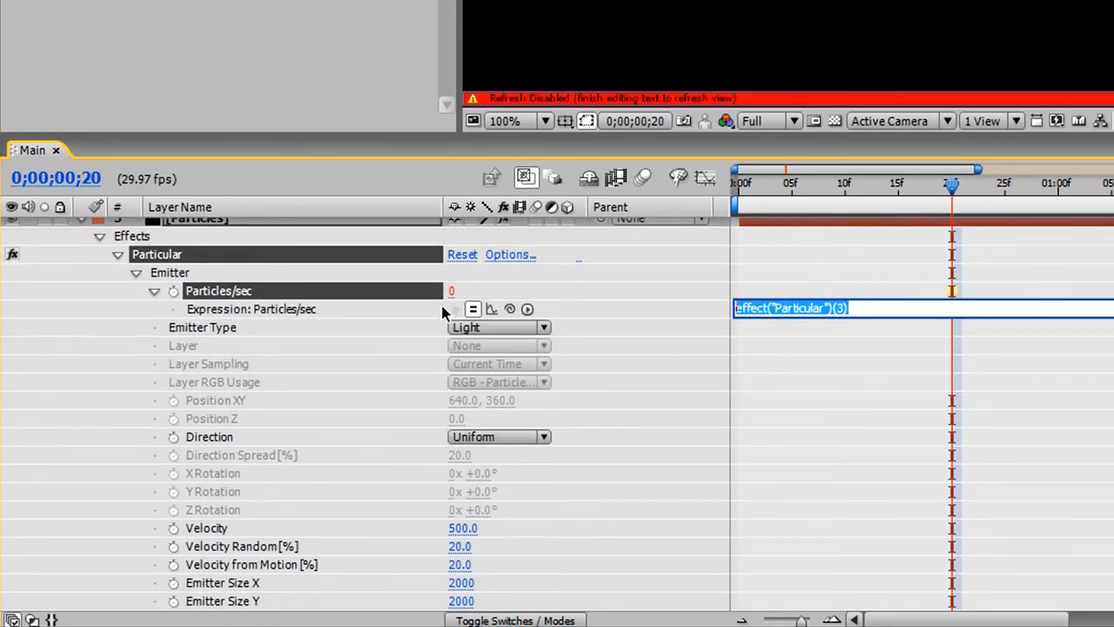
key("BackSpace")
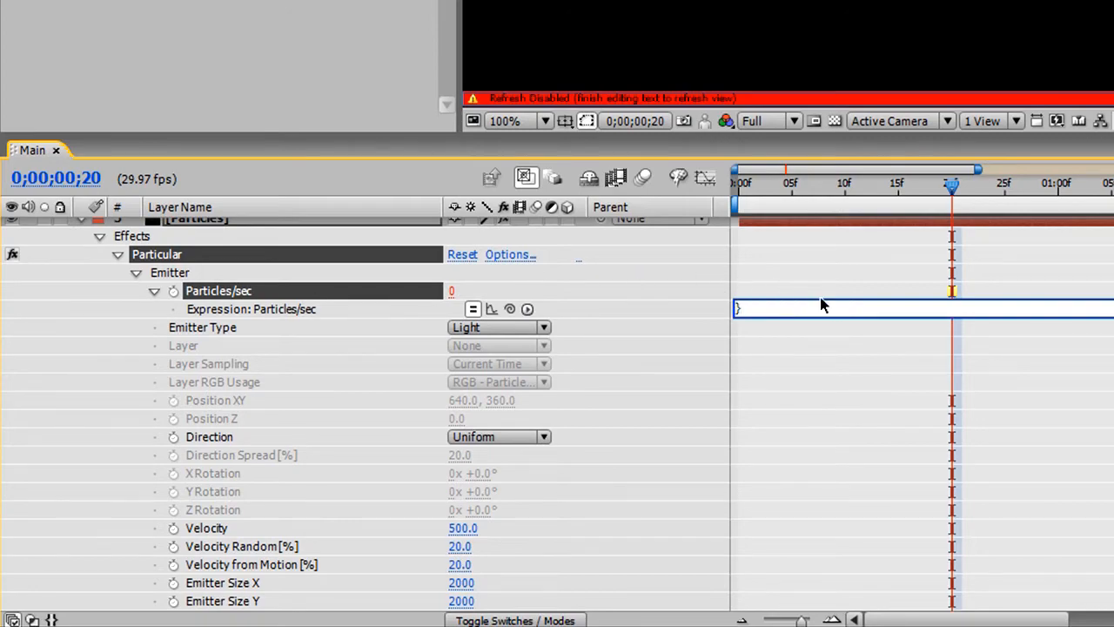
key("ctrl+v")
left_click_drag(818, 316, 837, 400)
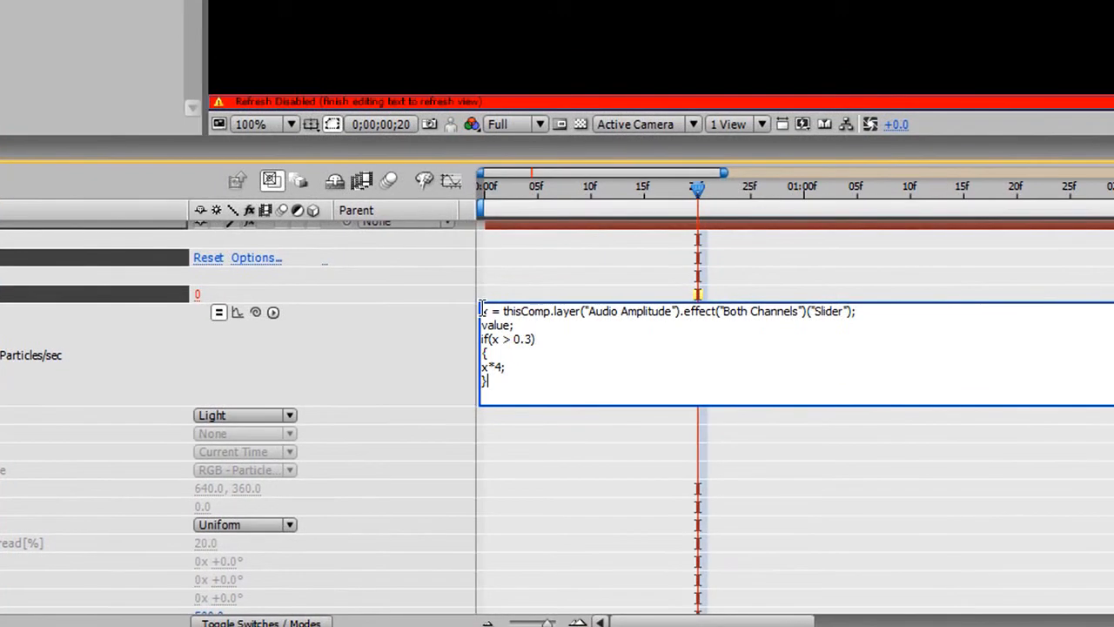
Step: Replace the x*4; line inside the if block of the Particles/sec expression with value+40*x;
double_click(484, 311)
left_click_drag(892, 315, 468, 366)
double_click(484, 311)
type("value+40")
type("*x")
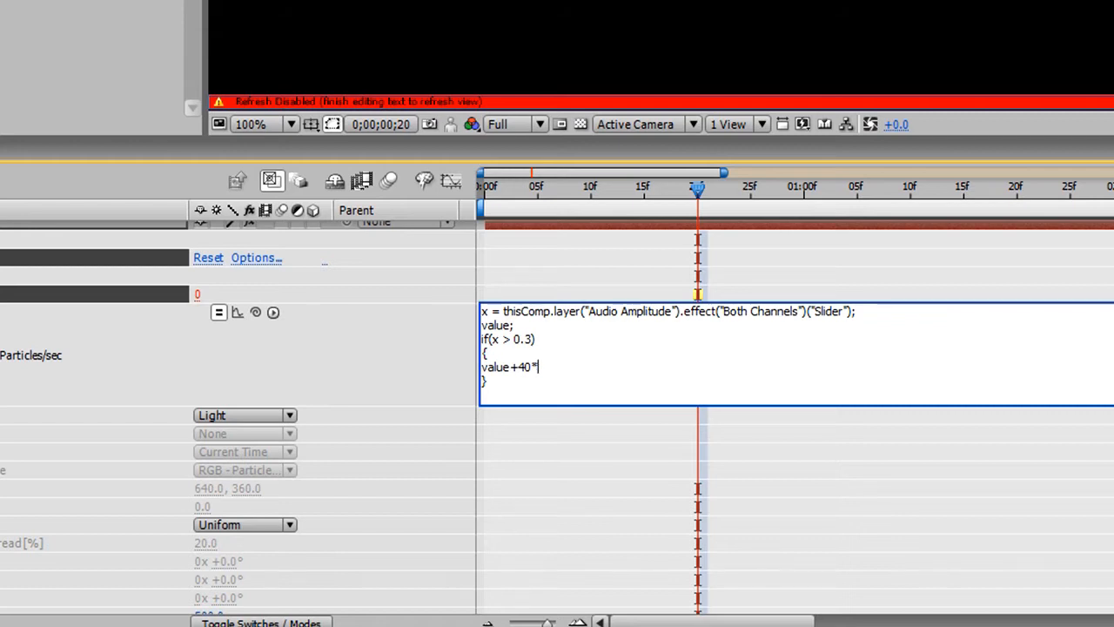
double_click(496, 367)
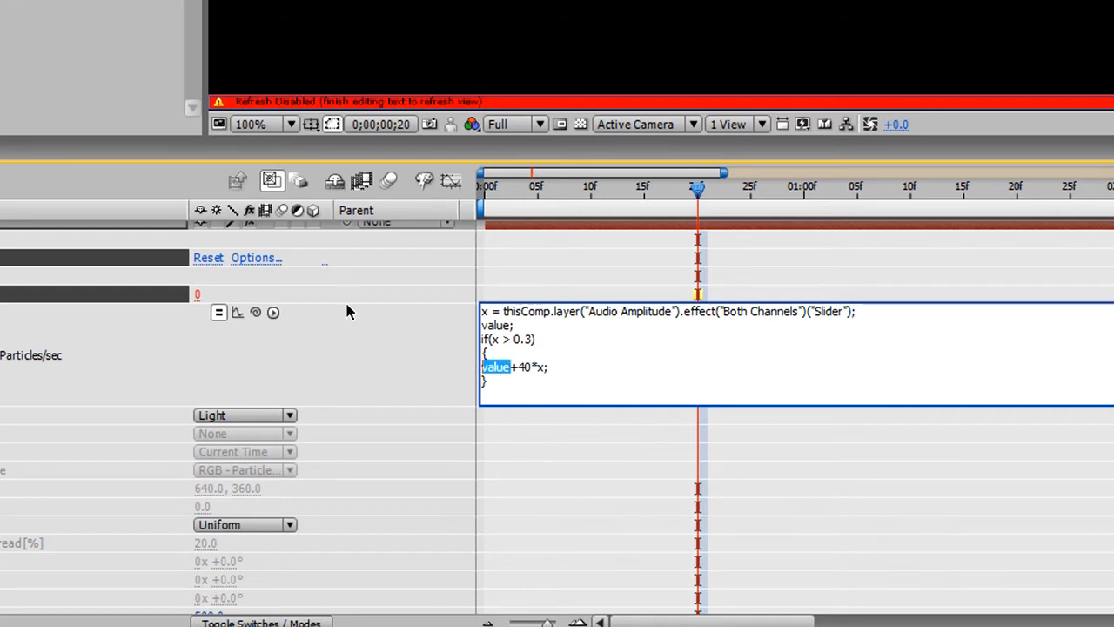
left_click_drag(511, 365, 549, 367)
left_click(530, 367)
left_click(572, 369)
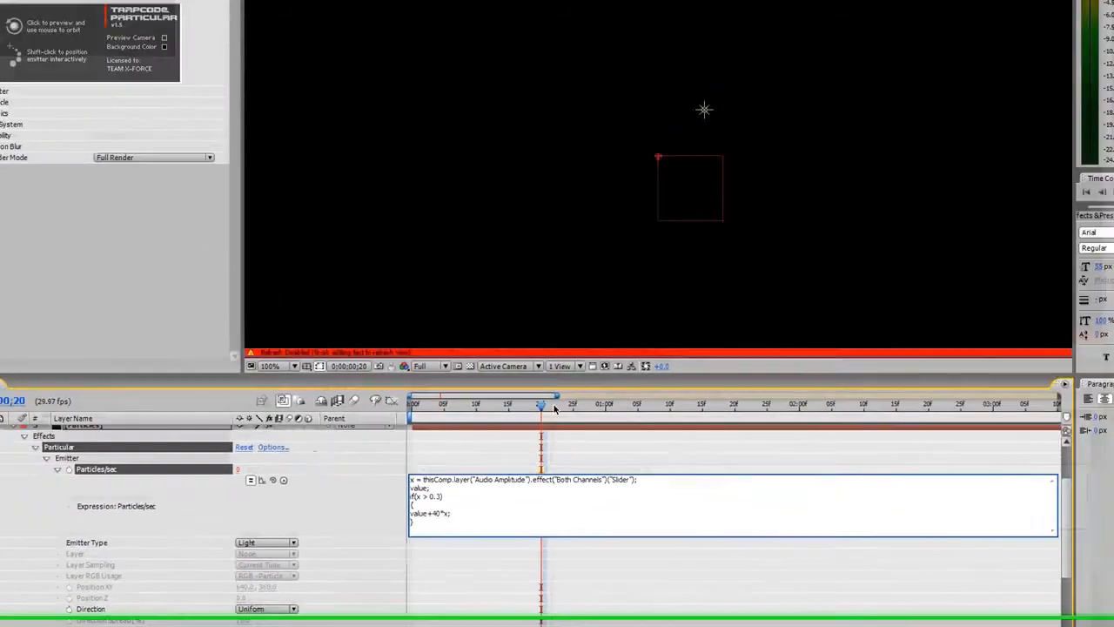
Step: Apply the Particles/sec expression, scrub back to 0;00;00;00 to preview the particles, and collapse the Particles layer
left_click_drag(697, 188, 750, 189)
left_click_drag(545, 444, 400, 444)
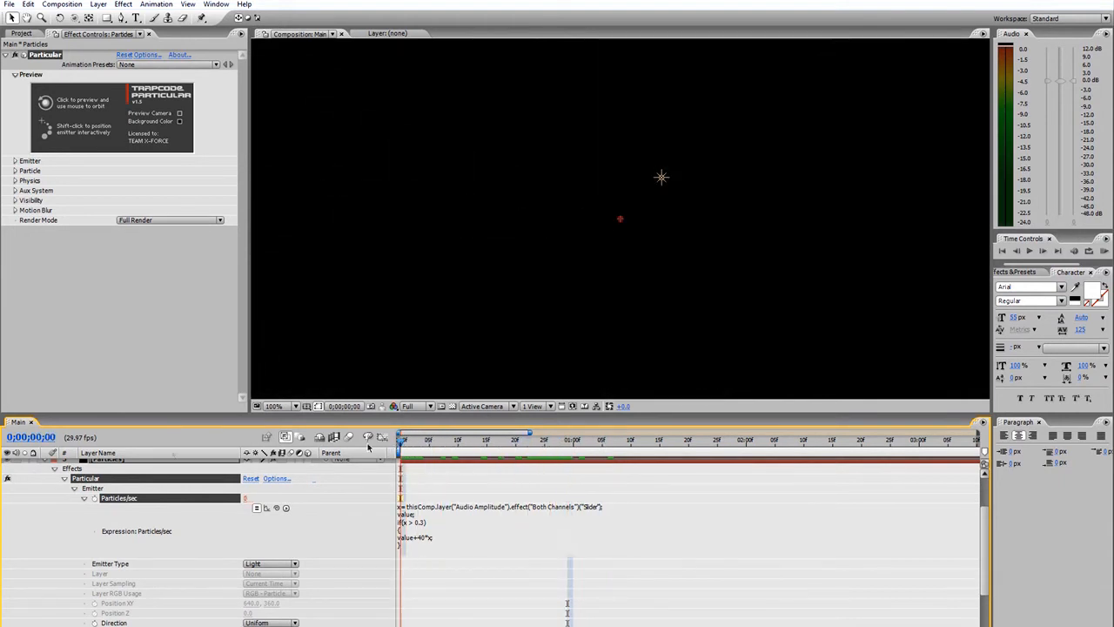
left_click(84, 500)
left_click(74, 489)
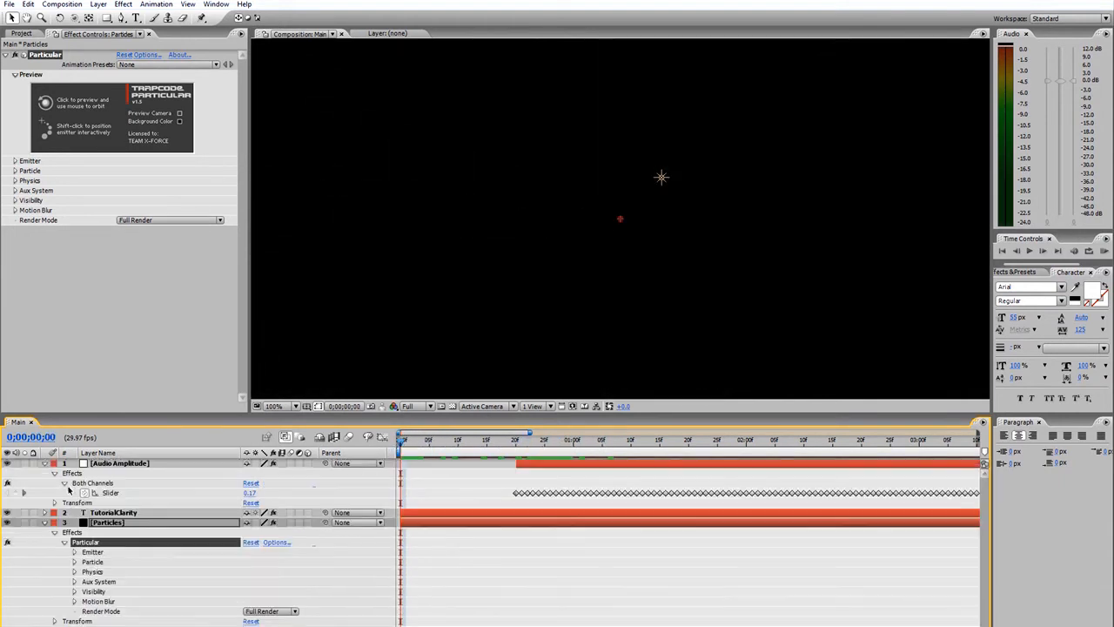
left_click(53, 532)
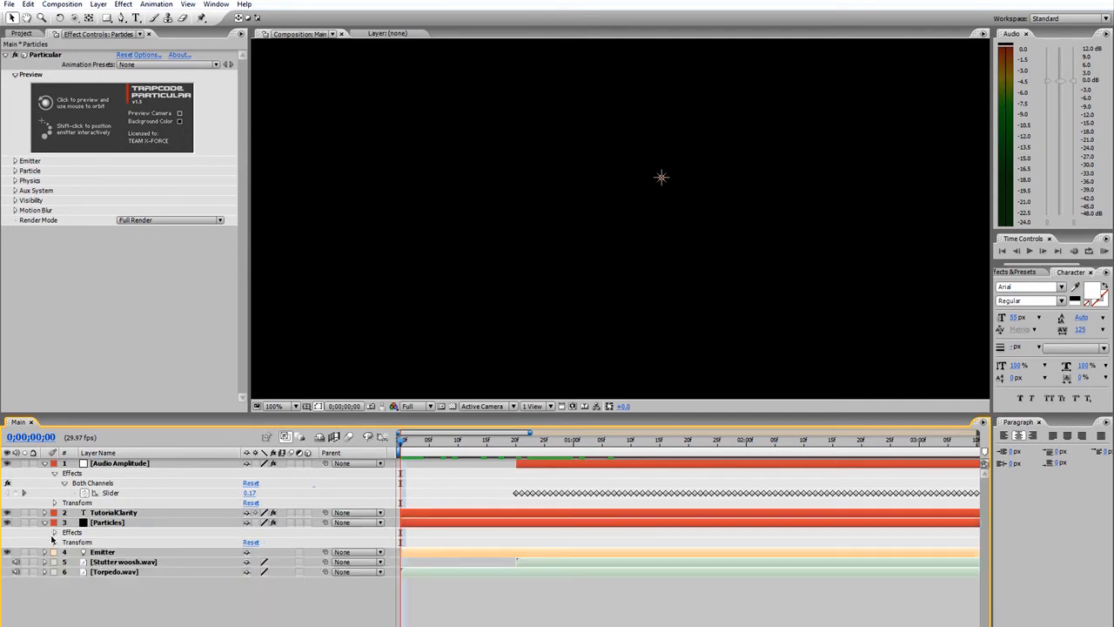
left_click(45, 523)
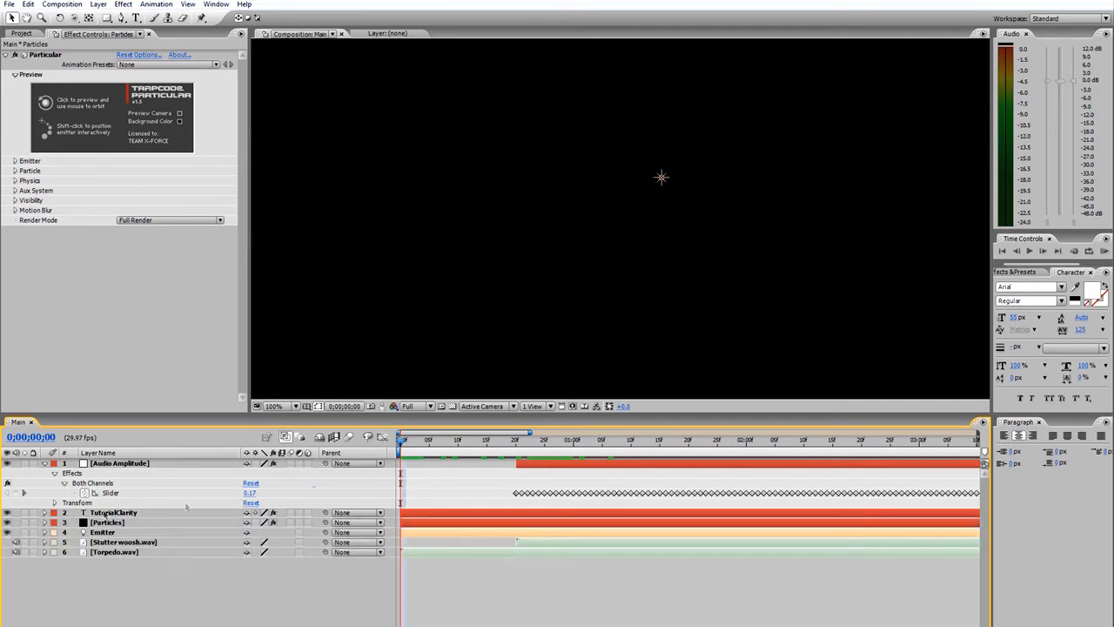
Step: Display the audio waveform of the Torpedo.wav layer and scrub the timeline against it
left_click(113, 551)
key("l")
key("l")
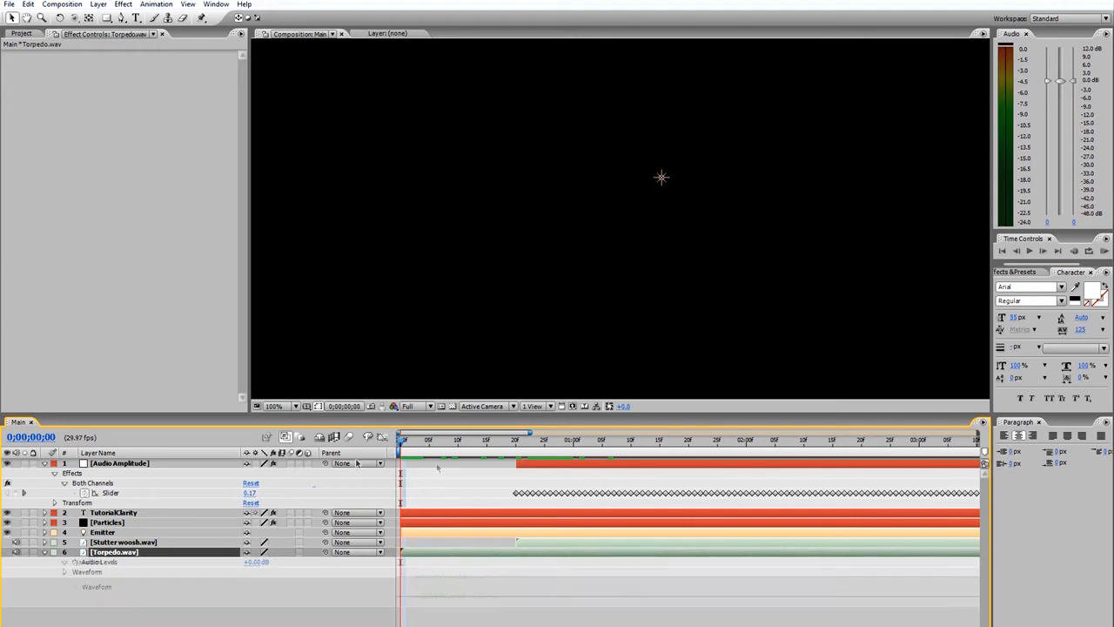
left_click_drag(401, 444, 199, 479)
left_click(113, 542)
Step: Set Motion Blur to On in the Particles layer's Particular effect
left_click(108, 523)
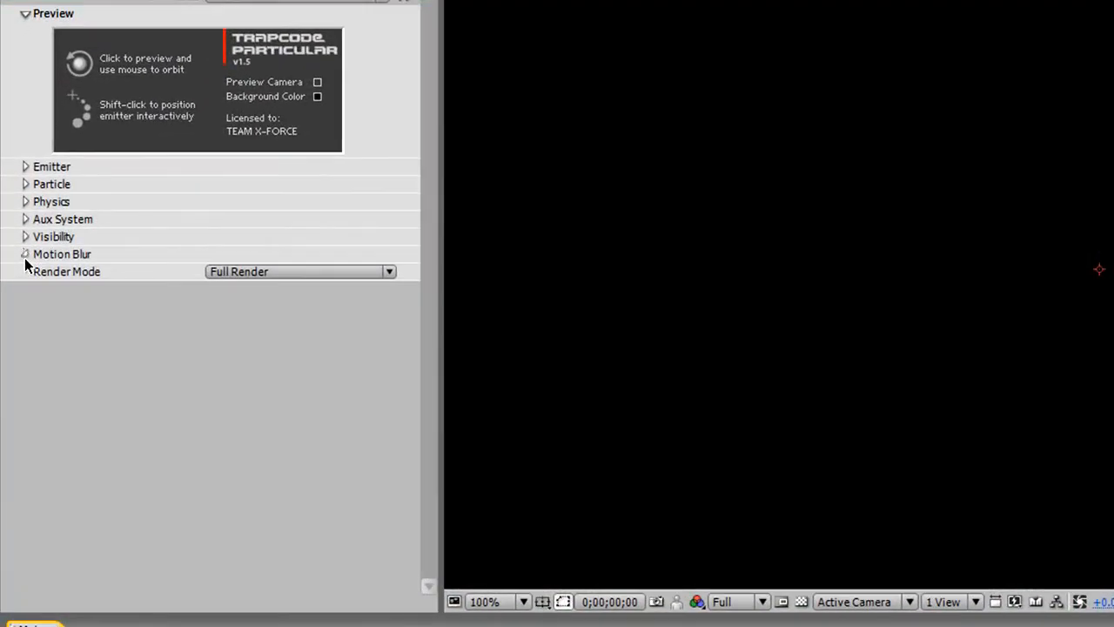
left_click(25, 255)
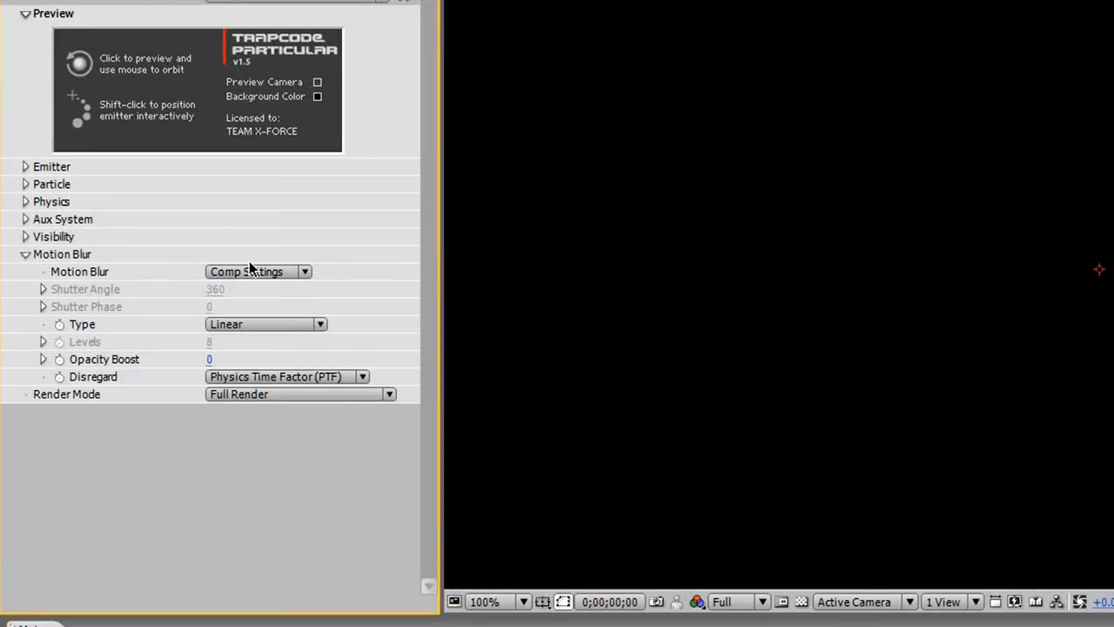
left_click(300, 271)
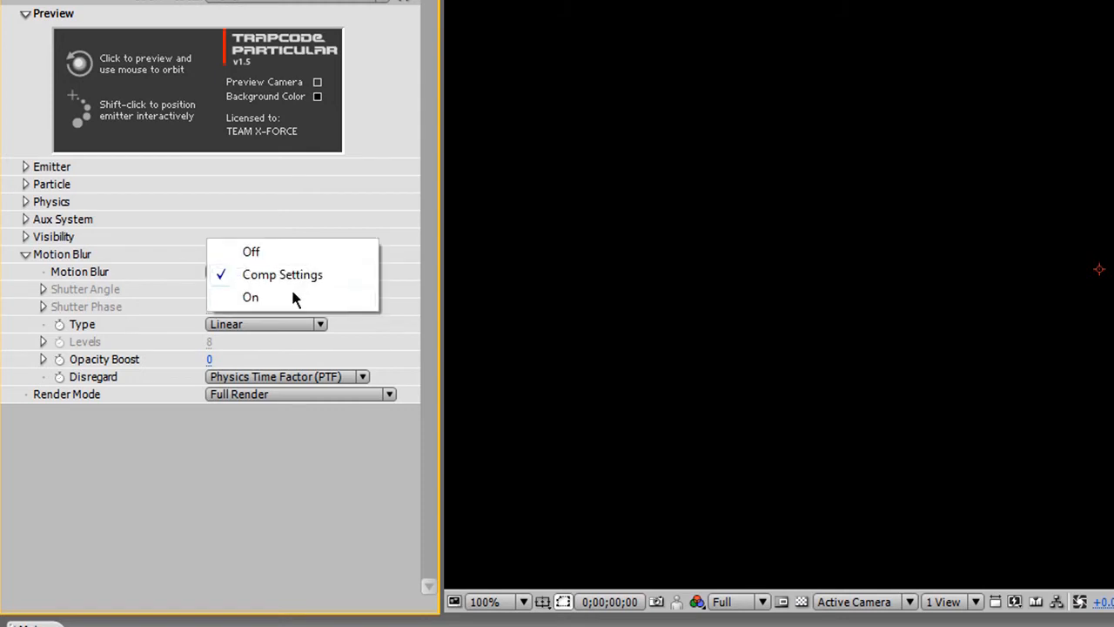
left_click(251, 297)
left_click(25, 255)
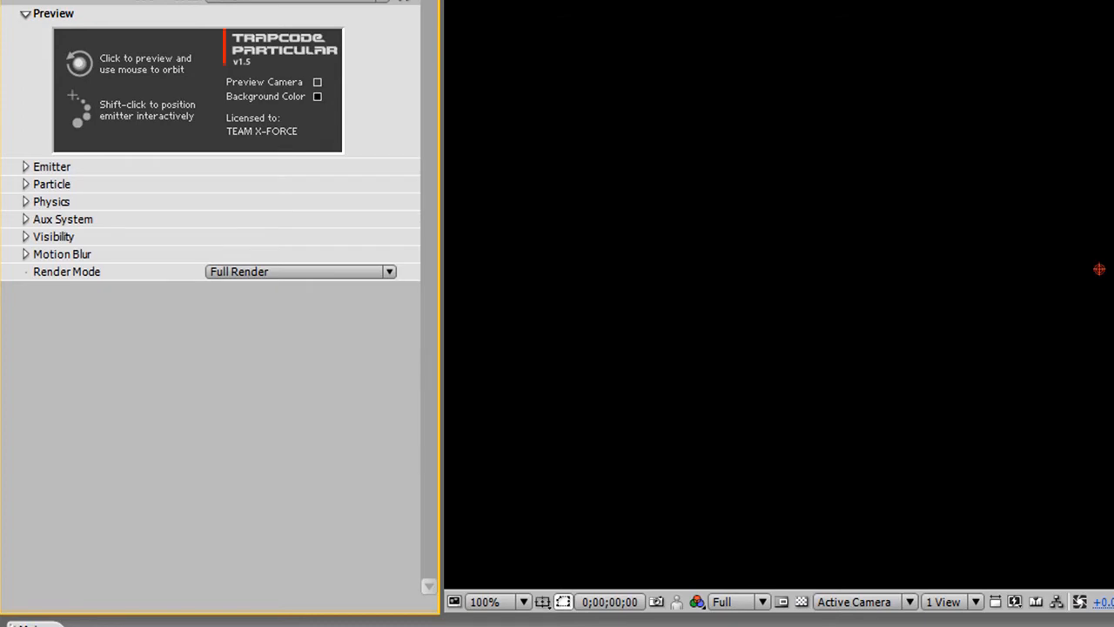
Step: Scrub the timeline with the TutorialClarity layer selected, and collapse the Audio Amplitude and Torpedo.wav layers
left_click(1095, 280)
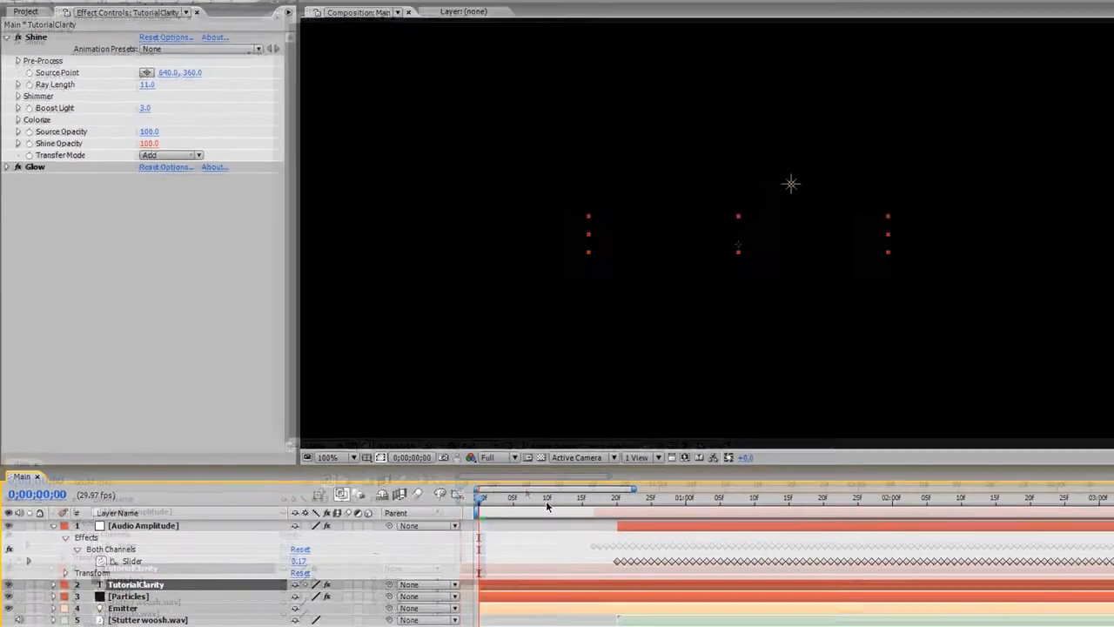
left_click_drag(461, 448, 111, 471)
left_click(44, 466)
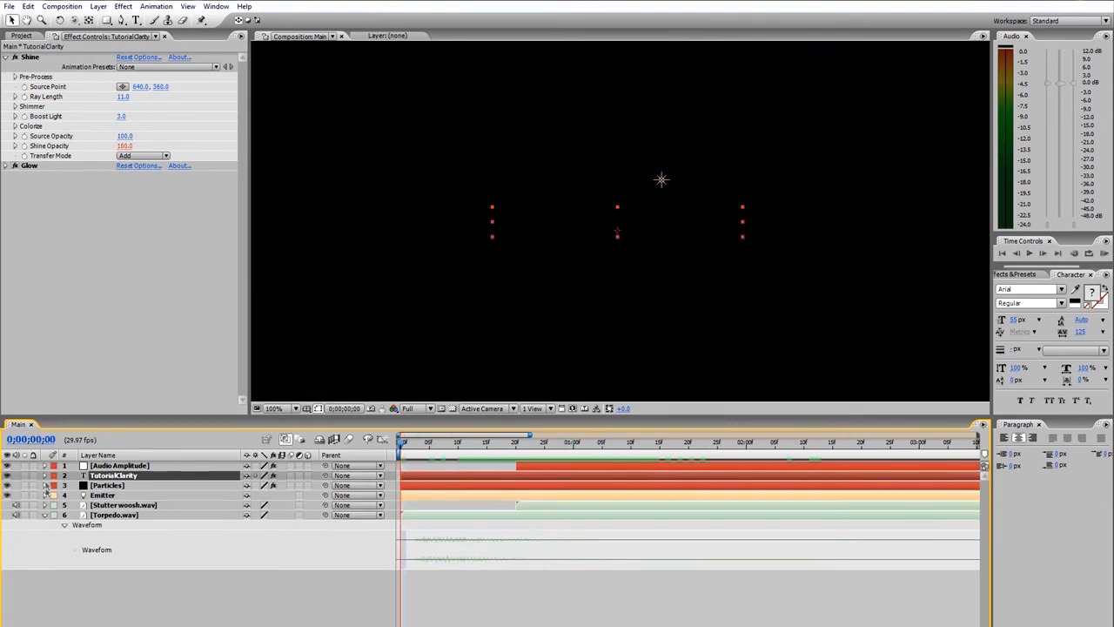
left_click(44, 514)
Step: Add an adjustment layer above the Audio Amplitude layer and name it Fade Out
left_click(108, 465)
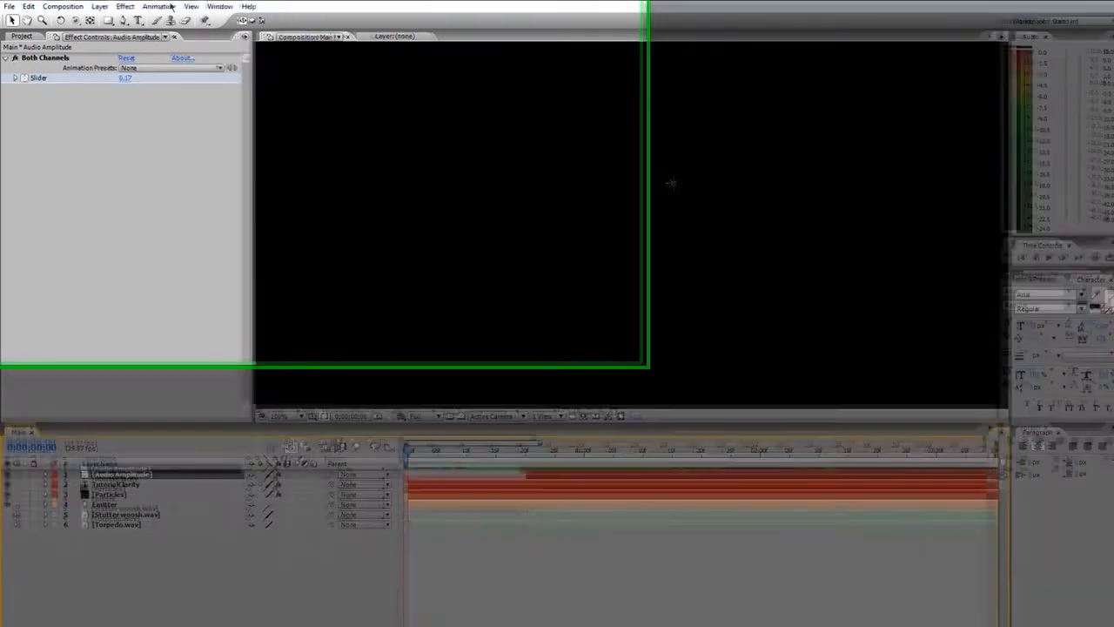
left_click(99, 6)
mouse_move(244, 6)
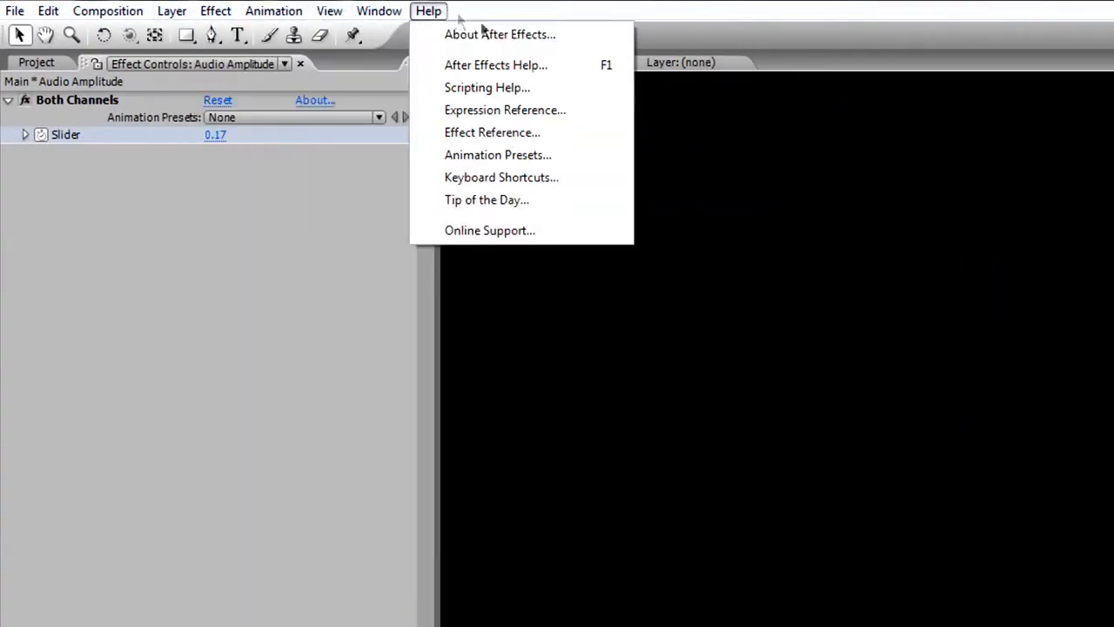
mouse_move(178, 13)
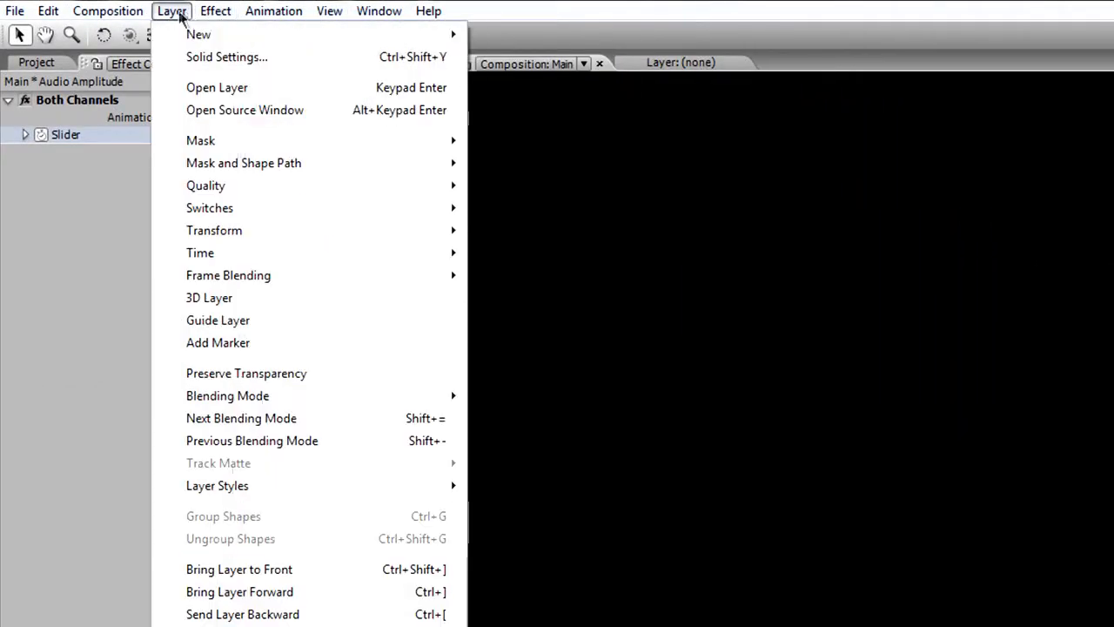
mouse_move(440, 39)
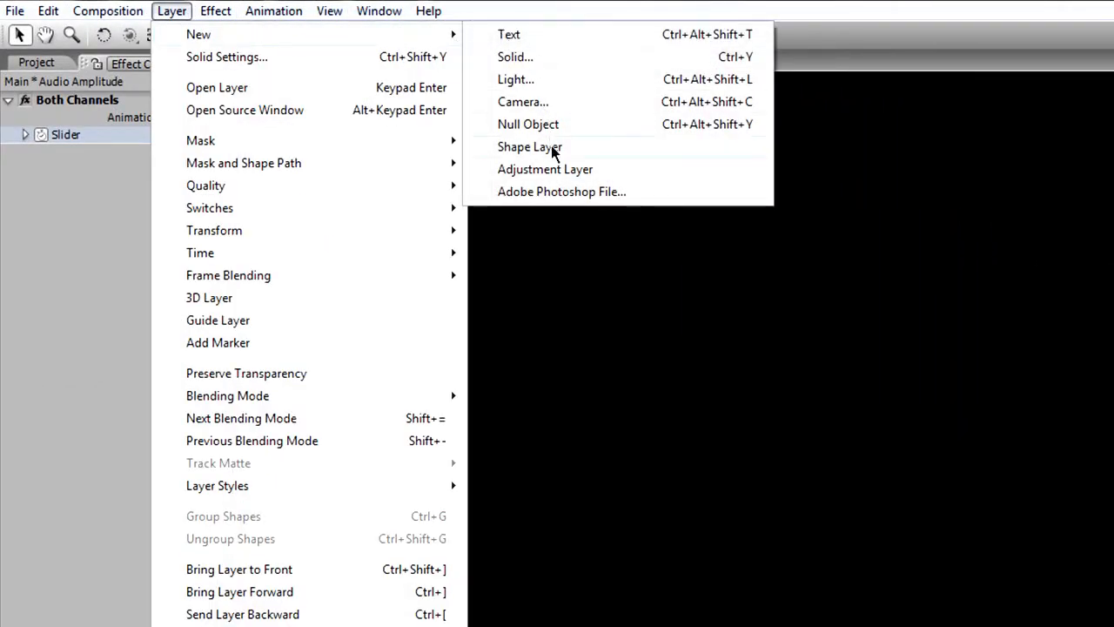
left_click(561, 169)
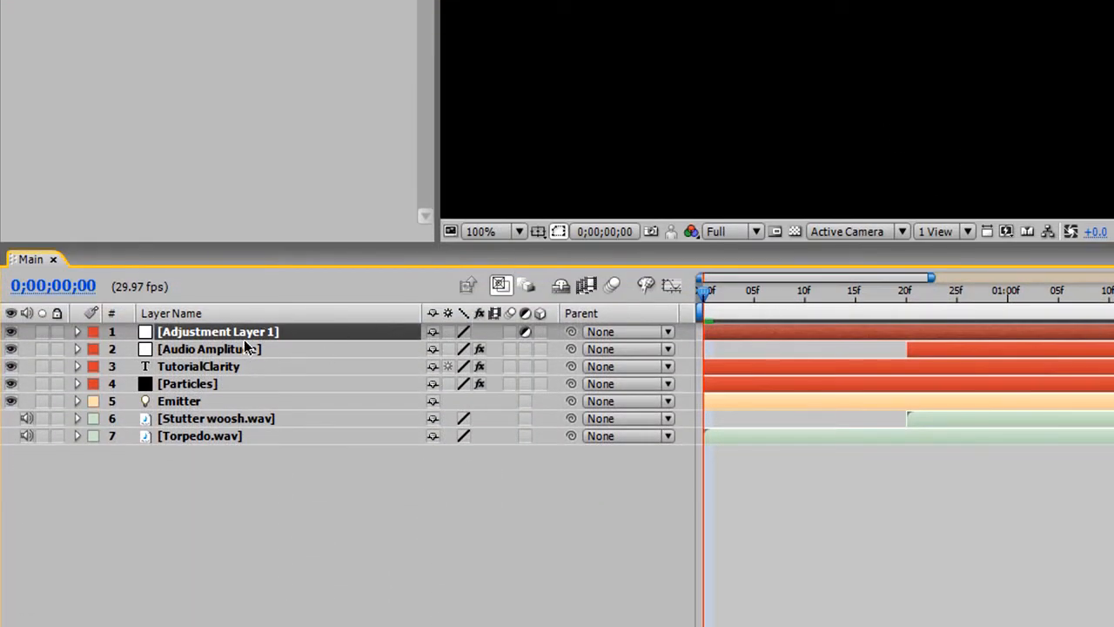
key("Return")
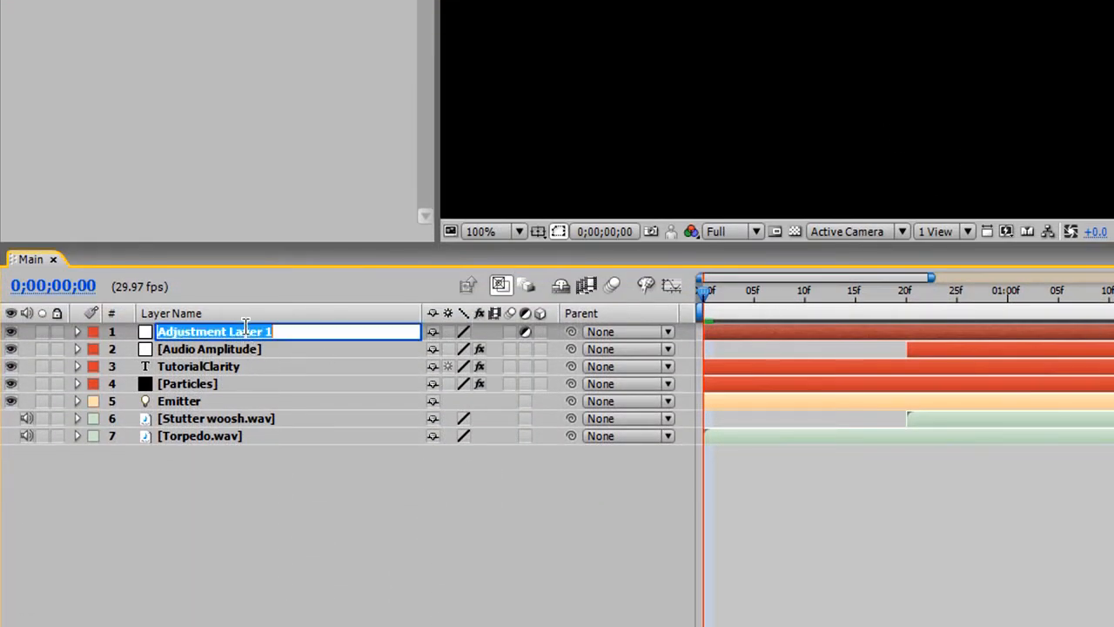
type("Fade Out")
key("Return")
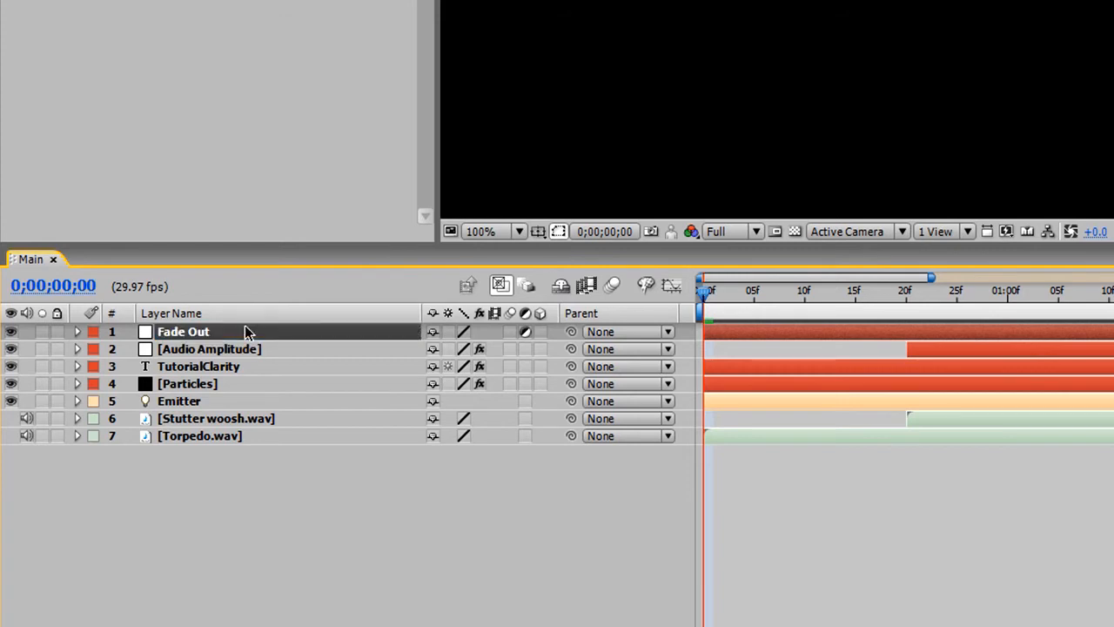
Step: Apply the Levels color correction effect to the Fade Out layer
left_click(186, 352)
left_click(199, 336)
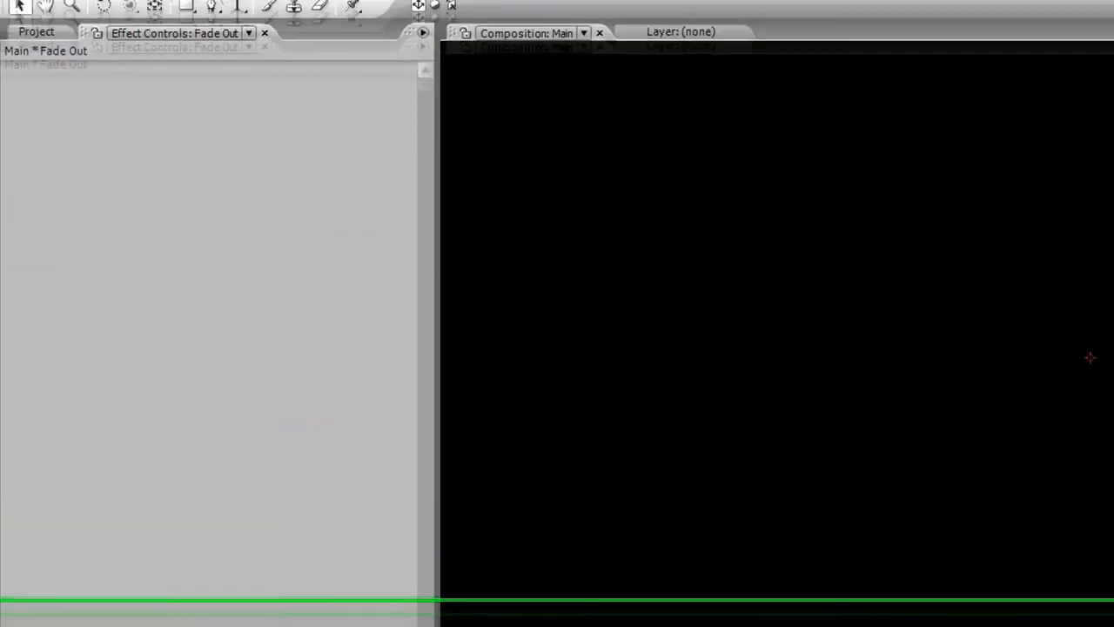
left_click(216, 11)
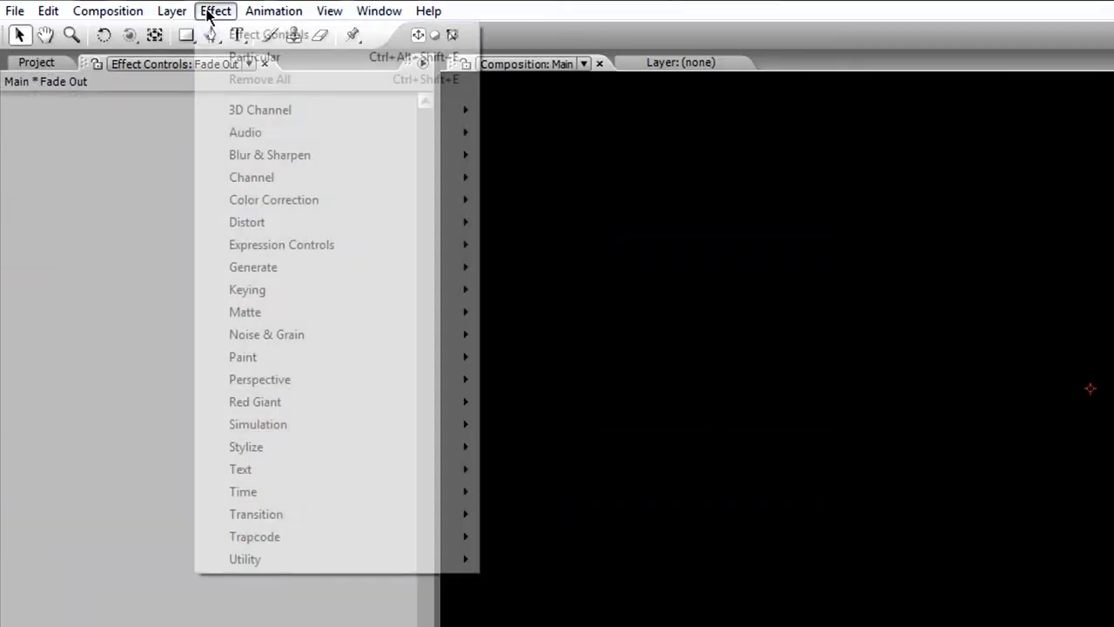
mouse_move(282, 207)
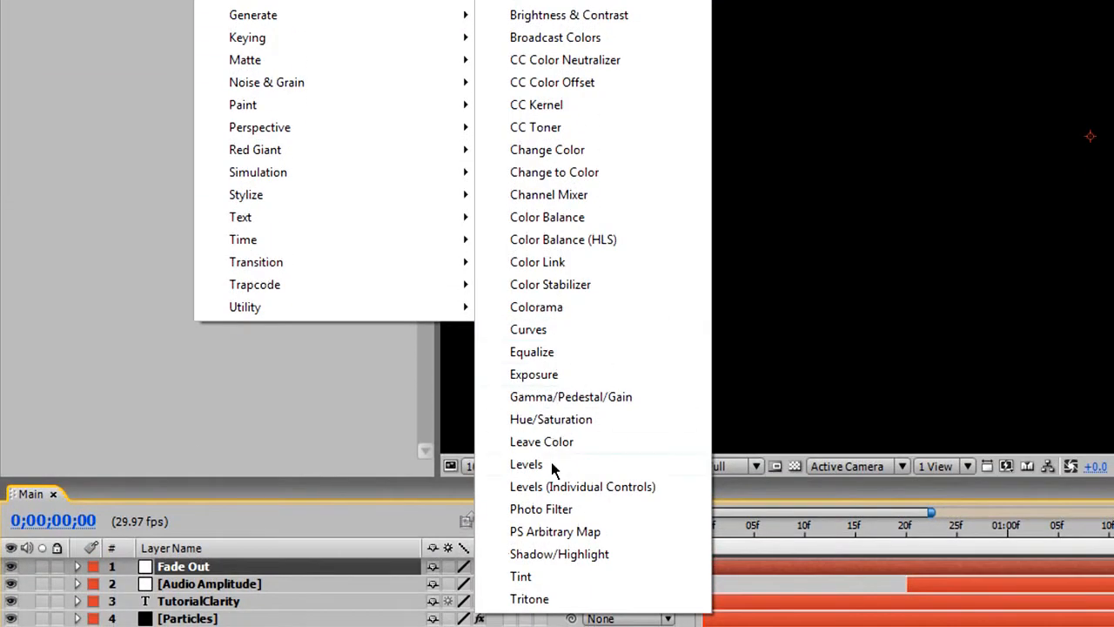
left_click(552, 466)
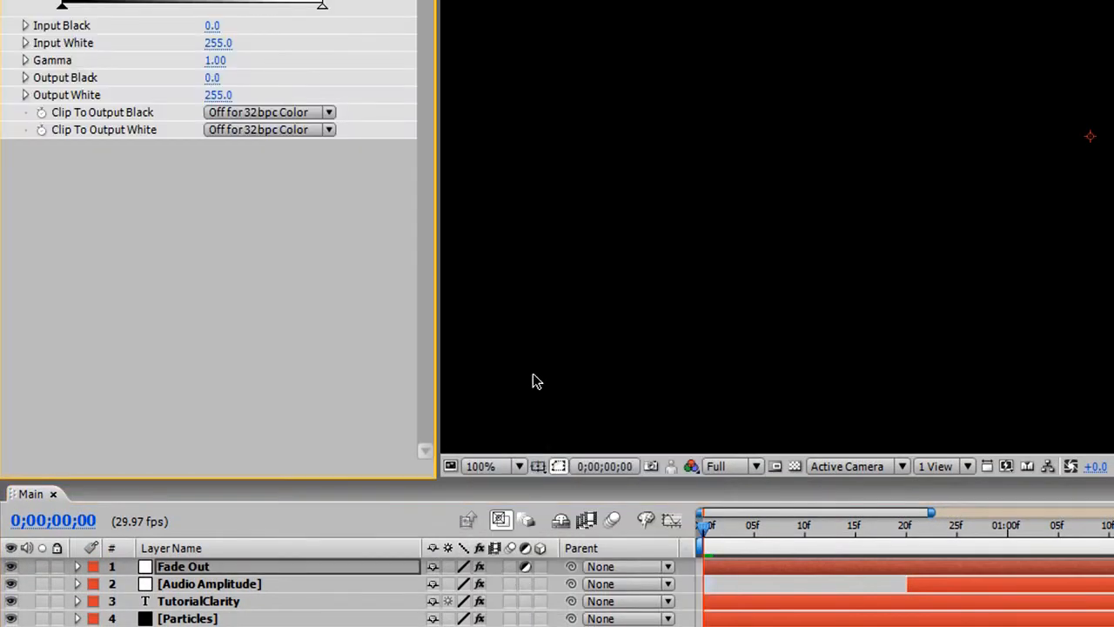
Step: Start keyframing the Levels Histogram of the Fade Out layer at 0;00;02;25
left_click(1113, 527)
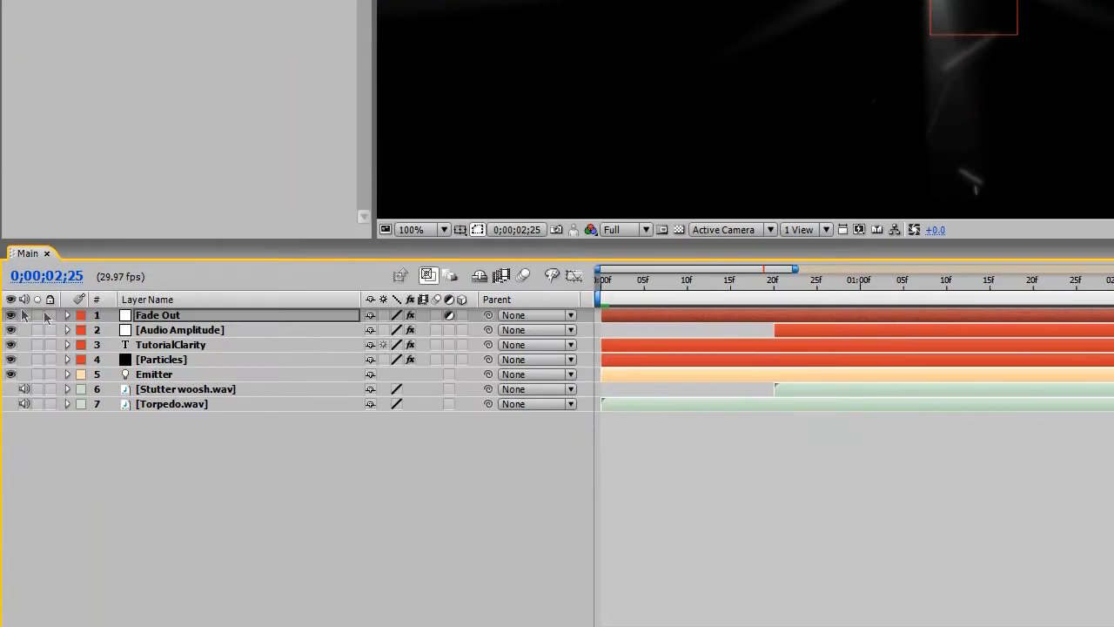
left_click(67, 316)
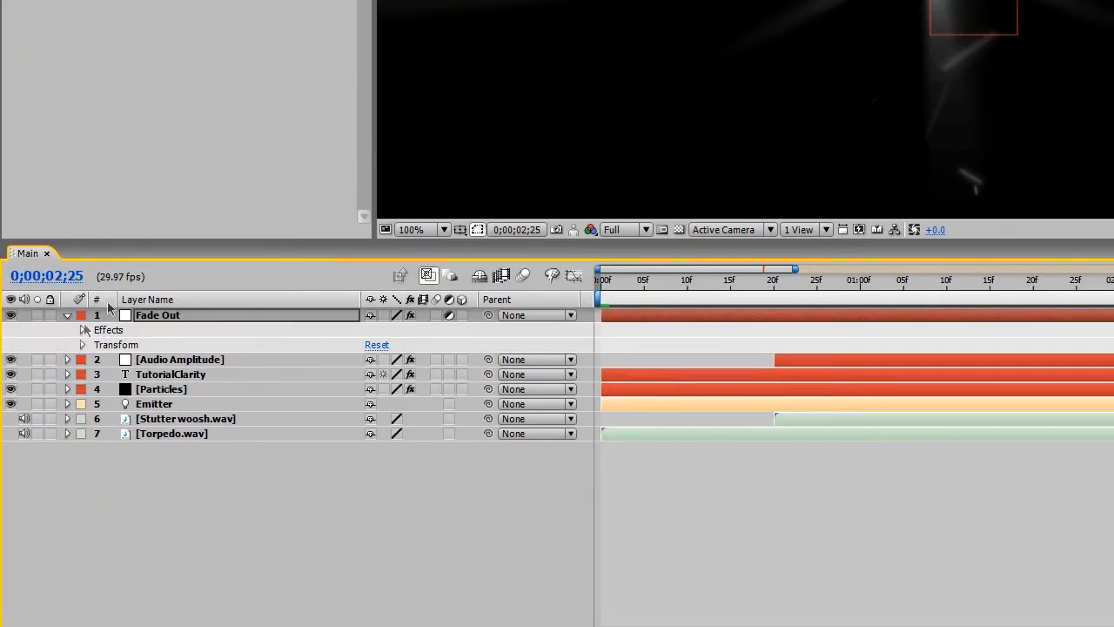
left_click(82, 330)
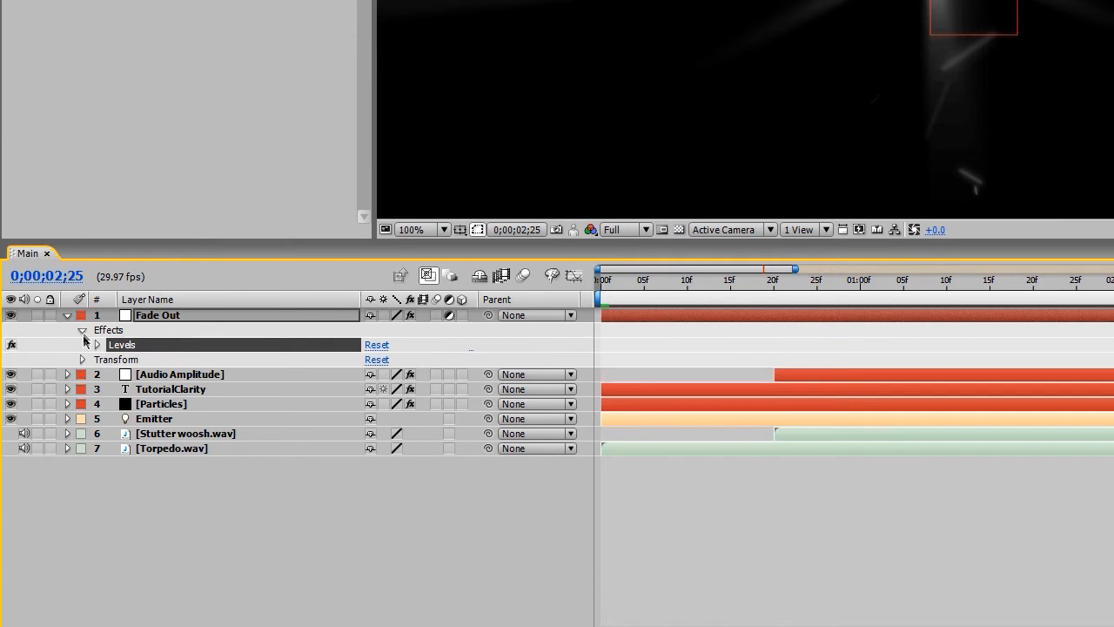
left_click(97, 345)
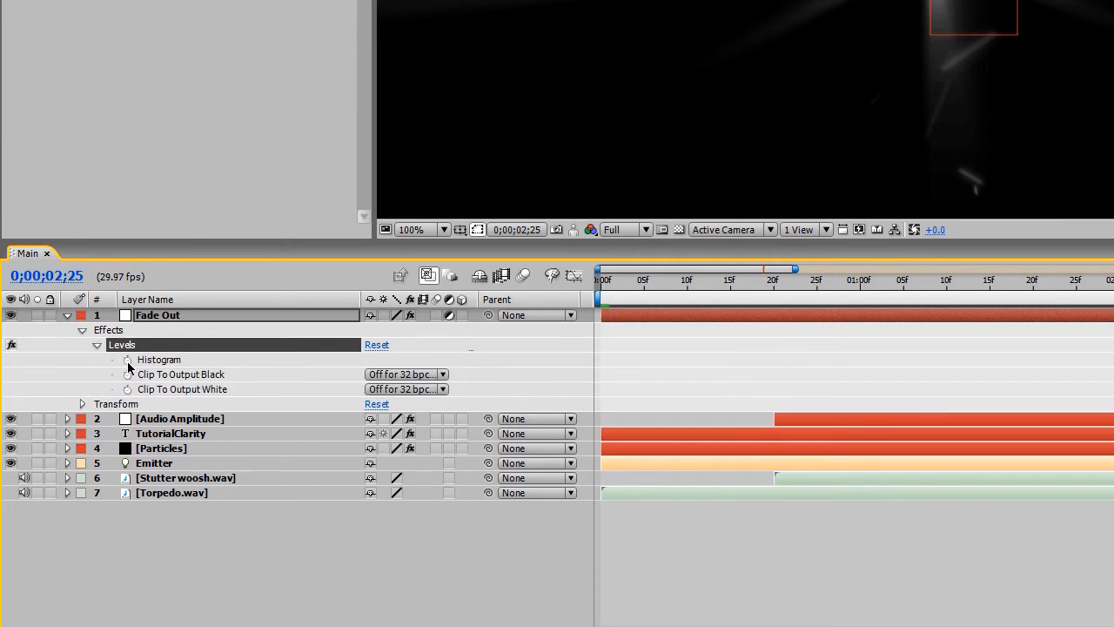
left_click(127, 360)
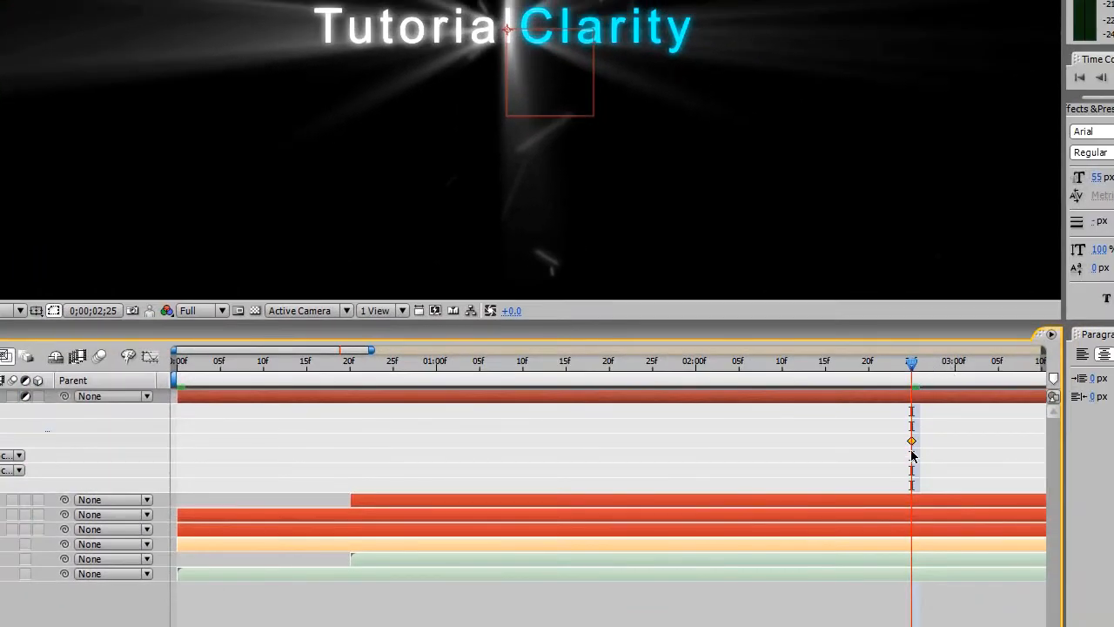
Step: Move the Histogram keyframe to about 0;00;12;01 and add Histogram keyframes at 0;00;14;29 and 0;00;12;00
left_click_drag(913, 371, 983, 370)
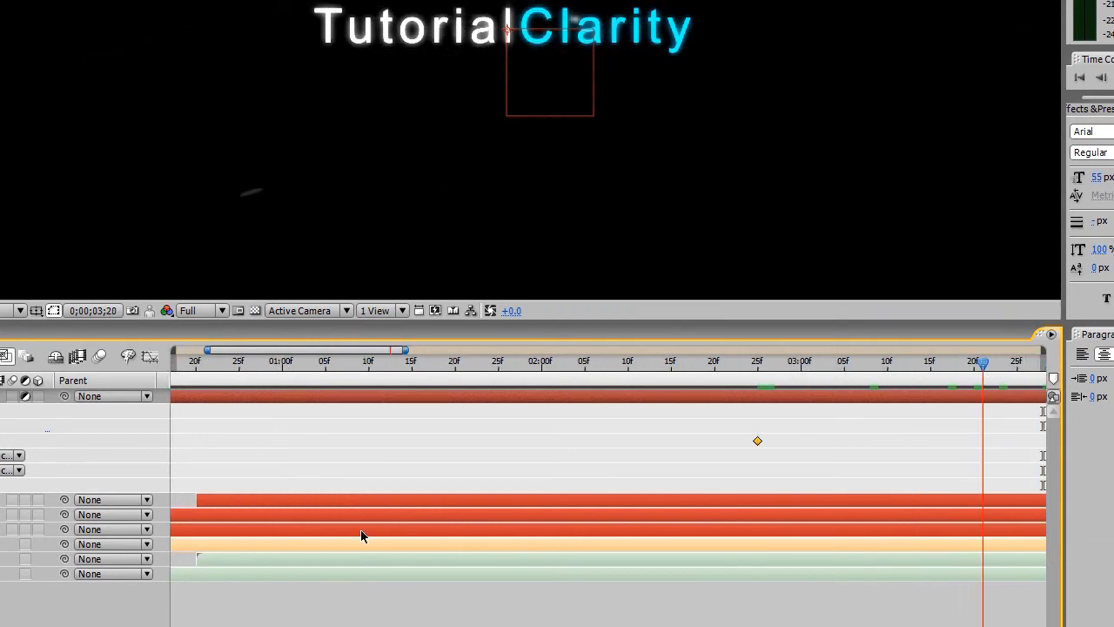
key("minus")
key("minus")
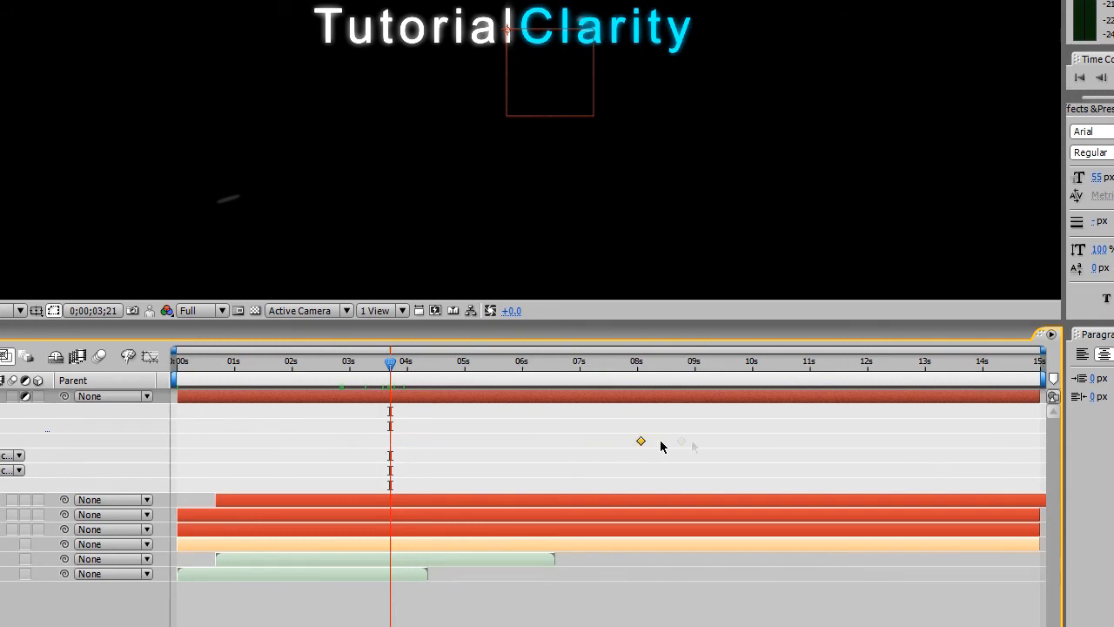
left_click_drag(853, 445, 880, 446)
left_click_drag(868, 373, 1048, 372)
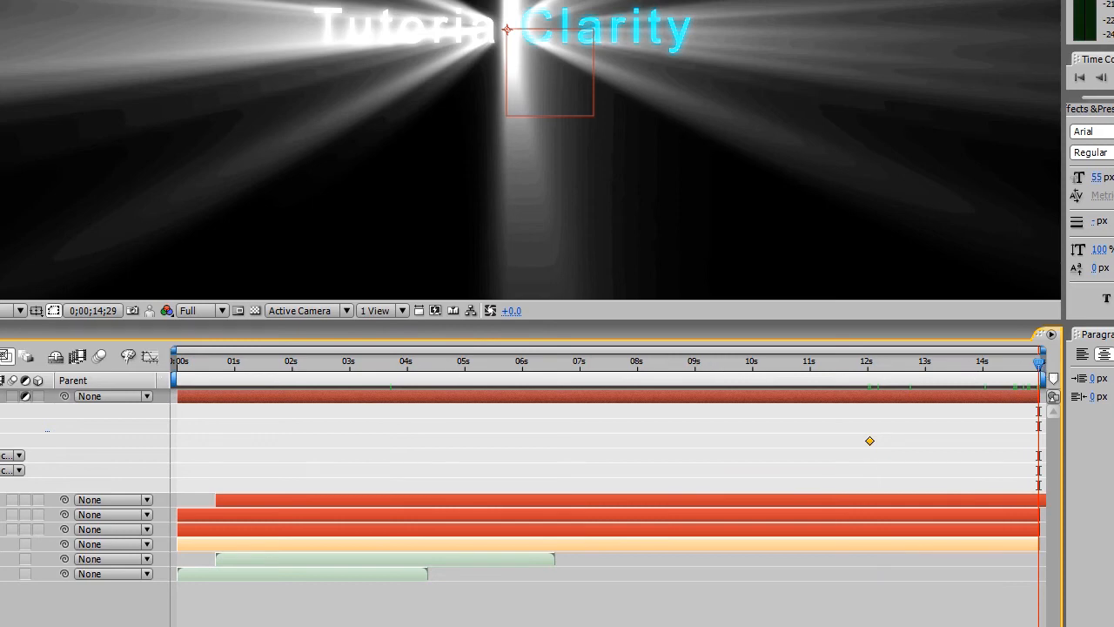
left_click(870, 367)
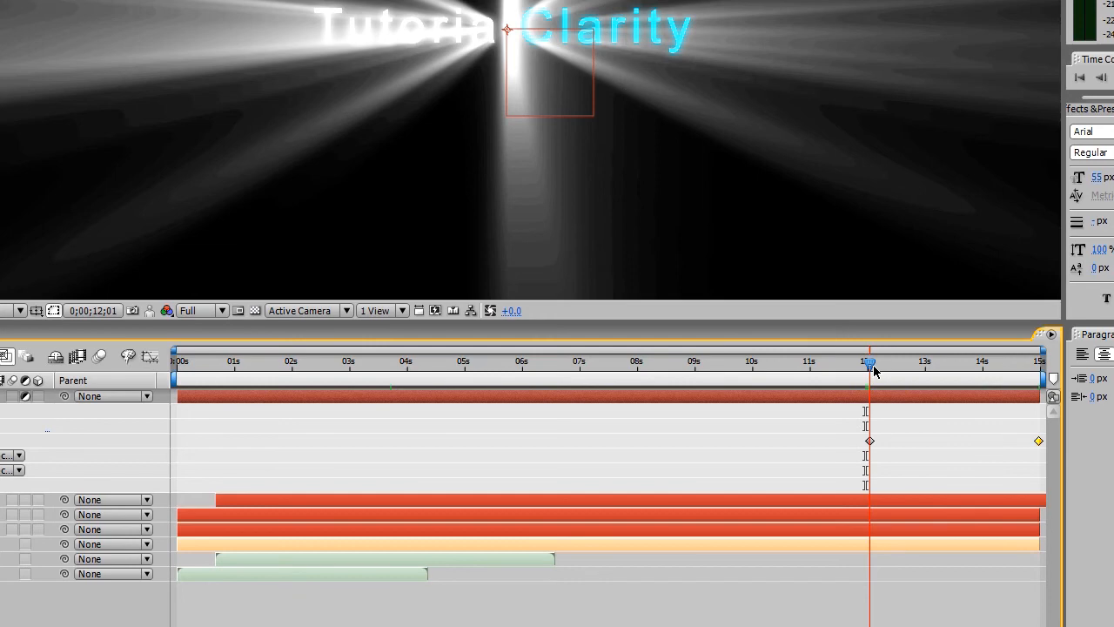
key("Page_Up")
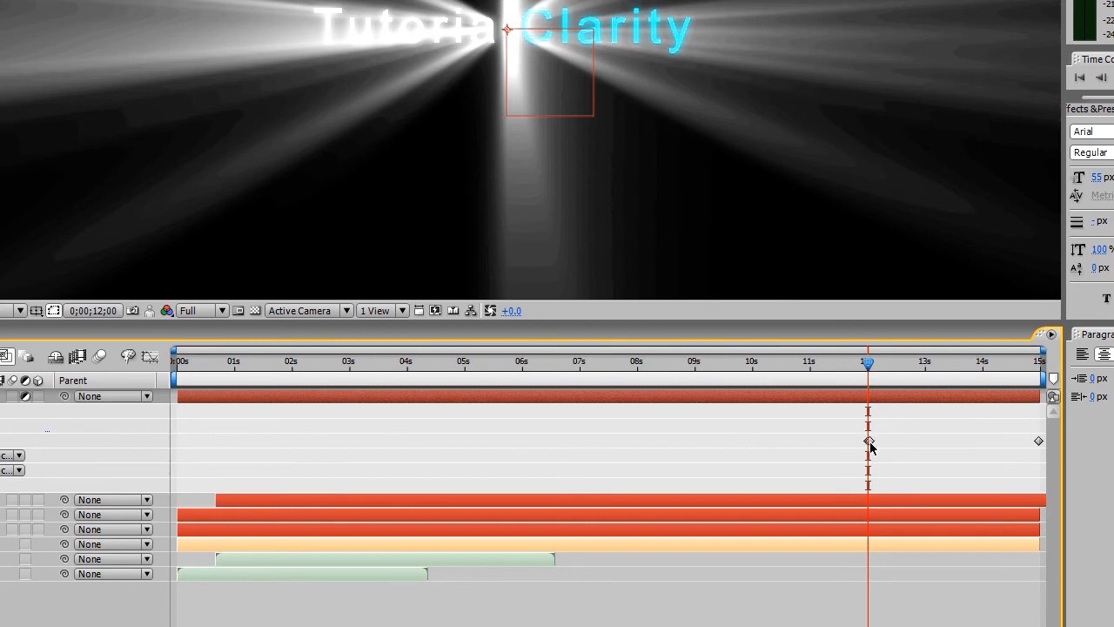
Step: At 0;00;14;29, set the Levels Output White to 0.0 and Gamma to 3.04, and scrub back to 0;00;00;00 through the fade
left_click_drag(868, 366, 1040, 376)
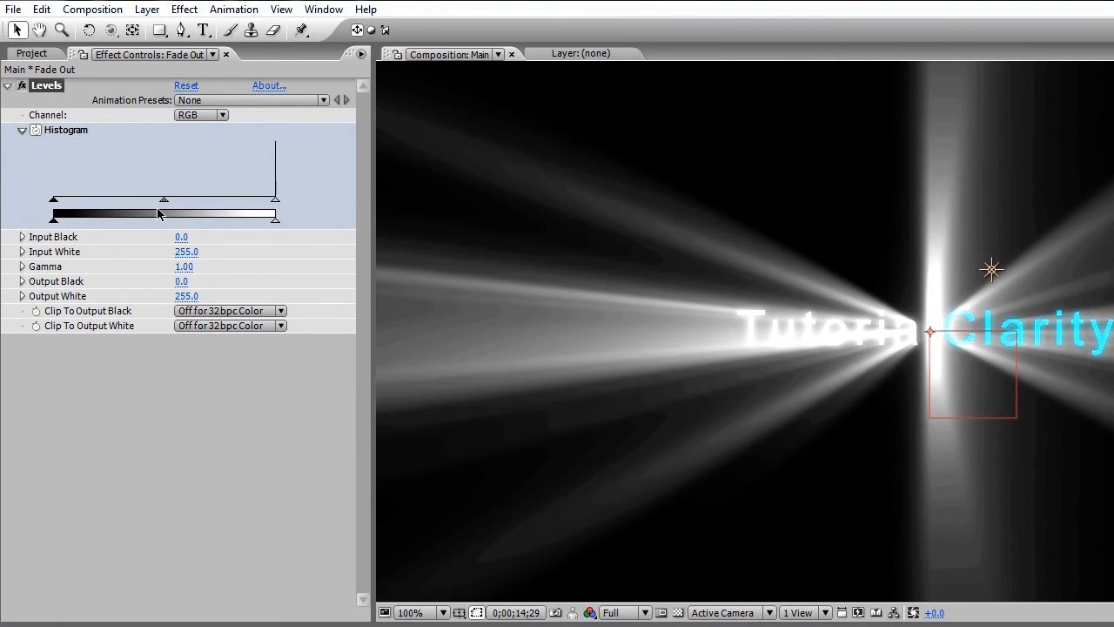
mouse_move(54, 222)
left_mouse_down()
mouse_move(194, 223)
mouse_move(52, 224)
left_mouse_up()
left_click_drag(276, 222, 40, 224)
left_click_drag(164, 203, 80, 205)
left_click_drag(1011, 593, 124, 559)
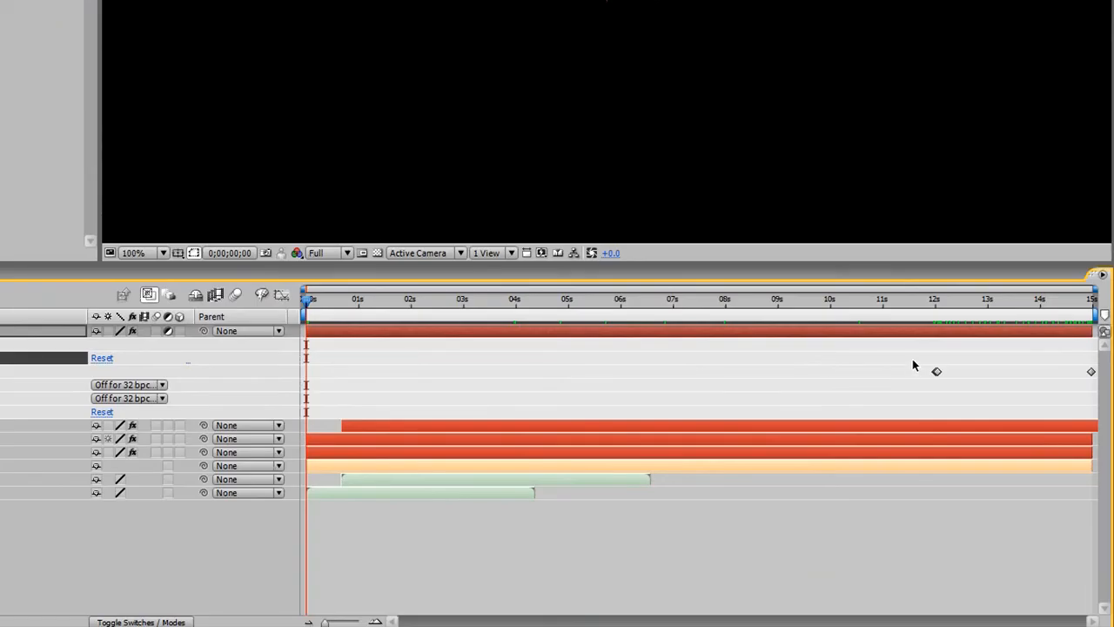
Step: Shift all Histogram keyframes earlier so the last lands at 0;00;06;17, the end of Stutter woosh.wav, and collapse the Fade Out layer
left_click_drag(912, 364, 1098, 396)
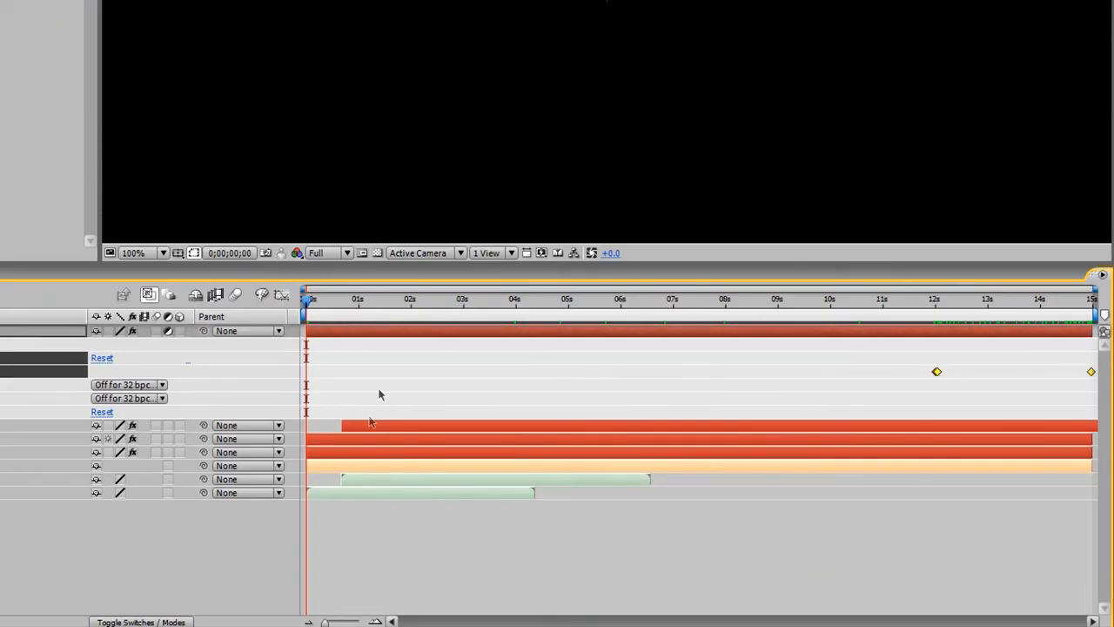
left_click_drag(936, 373, 488, 372)
left_click_drag(589, 300, 643, 301)
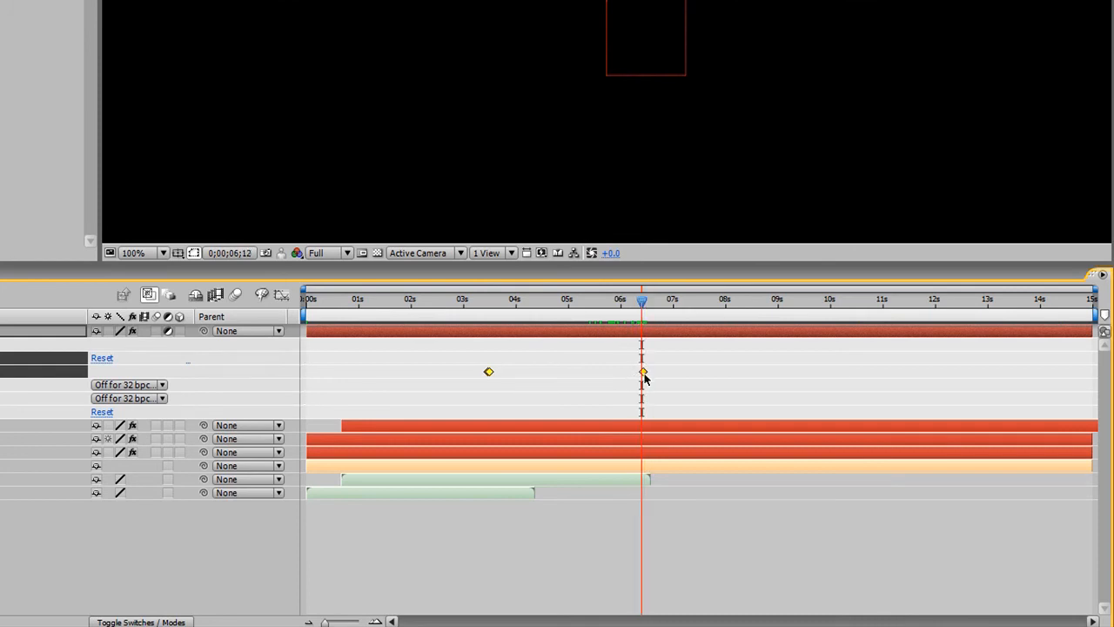
left_click_drag(646, 375, 649, 376)
left_click_drag(644, 302, 651, 302)
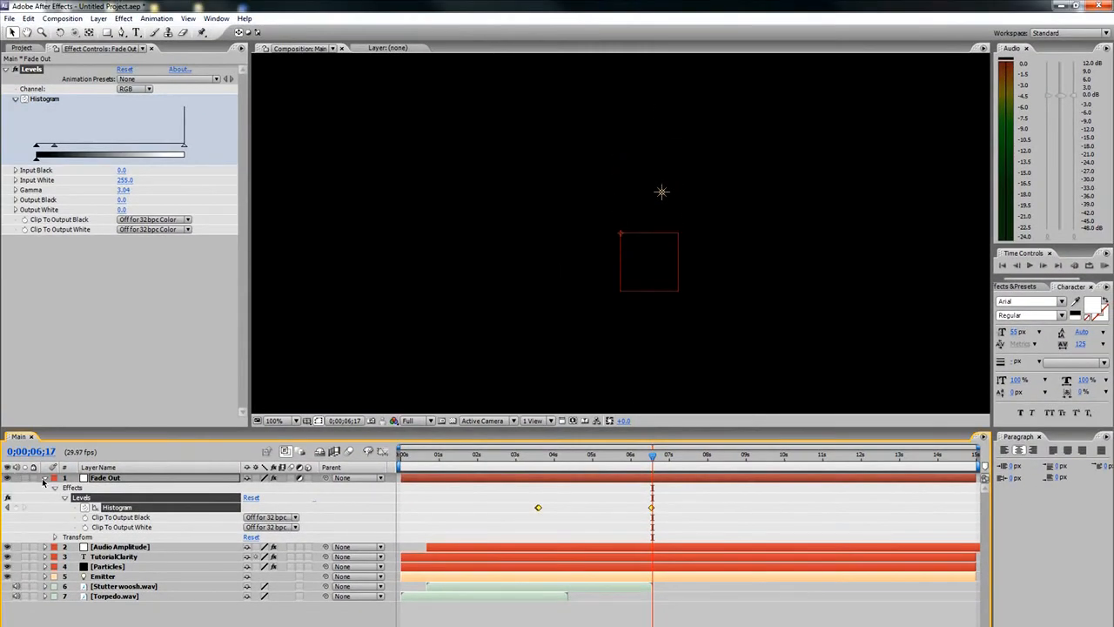
left_click(45, 478)
Step: Scrub the timeline around the one-second mark and examine the Audio Amplitude layer's Both Channels Slider keyframes
mouse_move(405, 456)
left_mouse_down()
mouse_move(470, 457)
mouse_move(451, 456)
left_mouse_up()
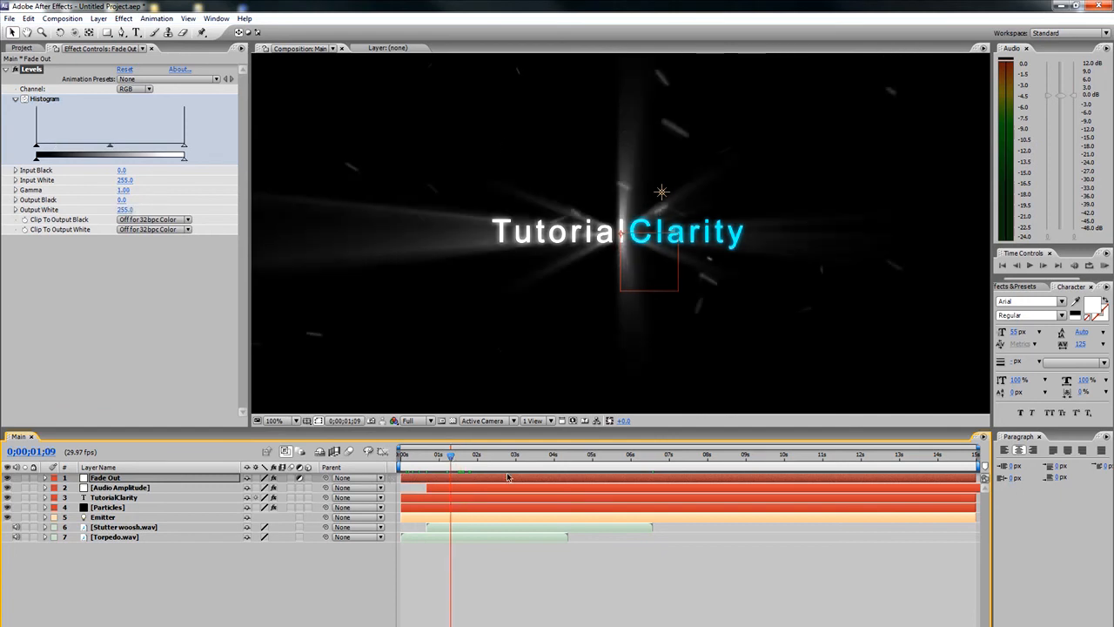
left_click_drag(464, 457, 453, 457)
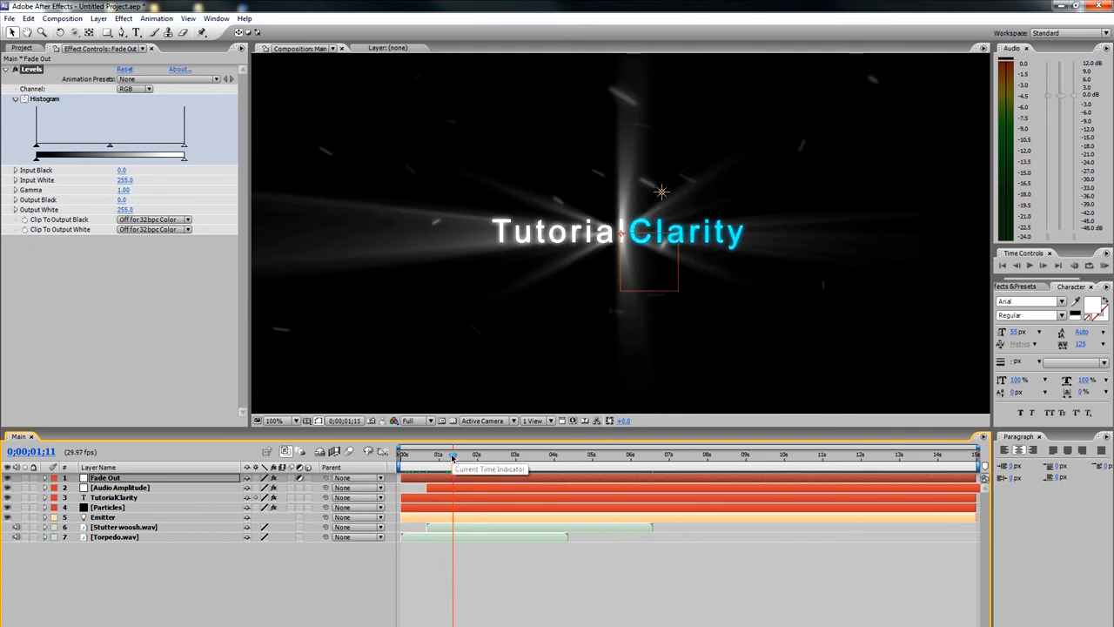
left_click(126, 527)
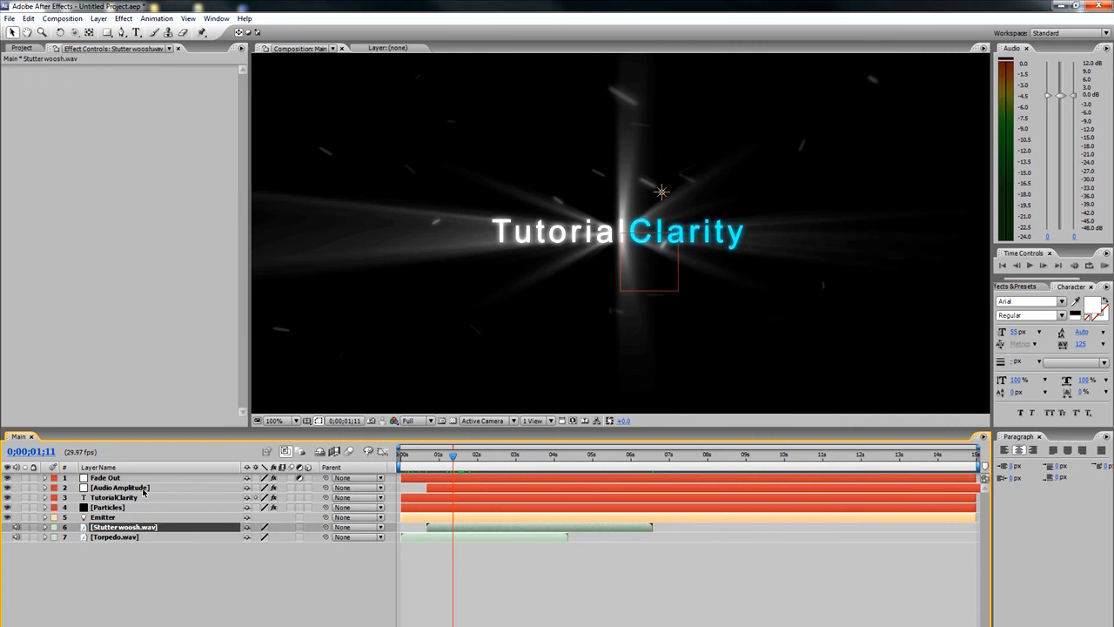
left_click(122, 489)
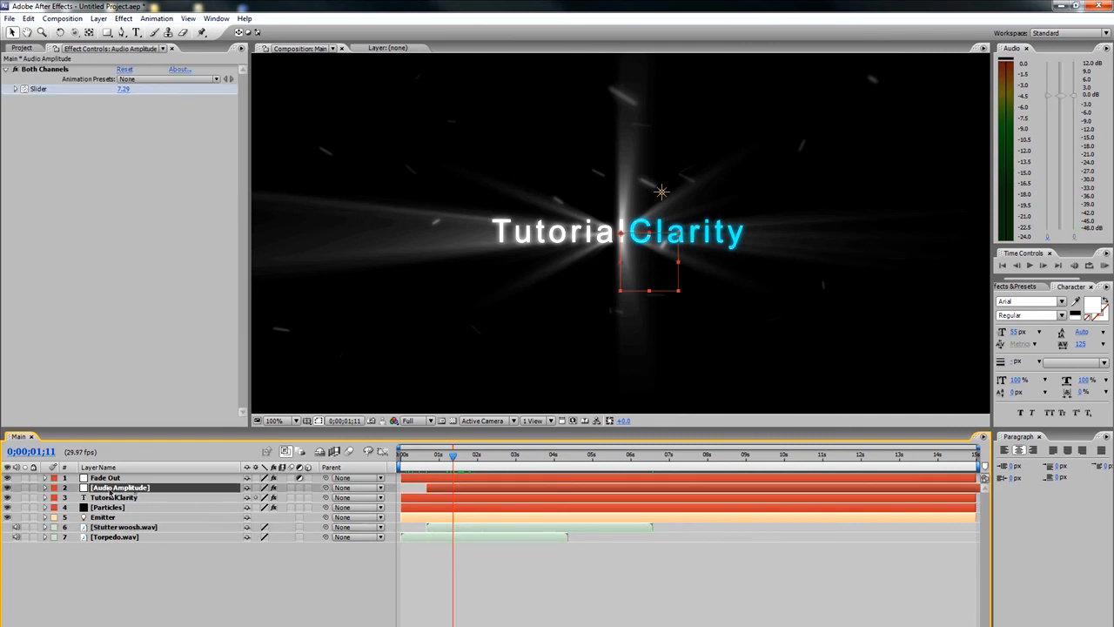
left_click(44, 487)
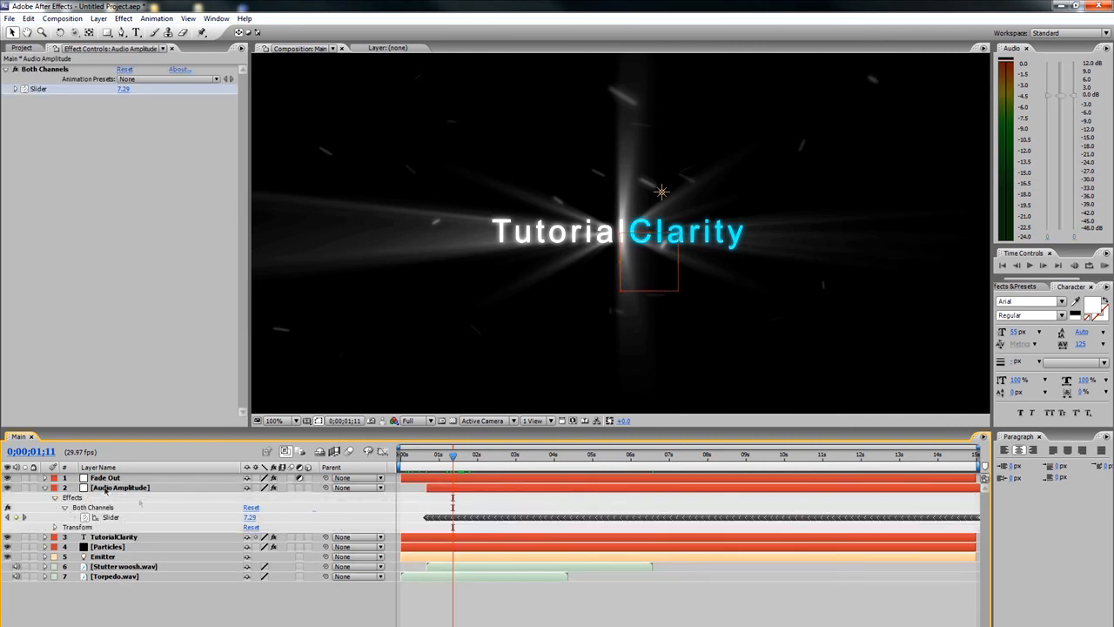
left_click(44, 487)
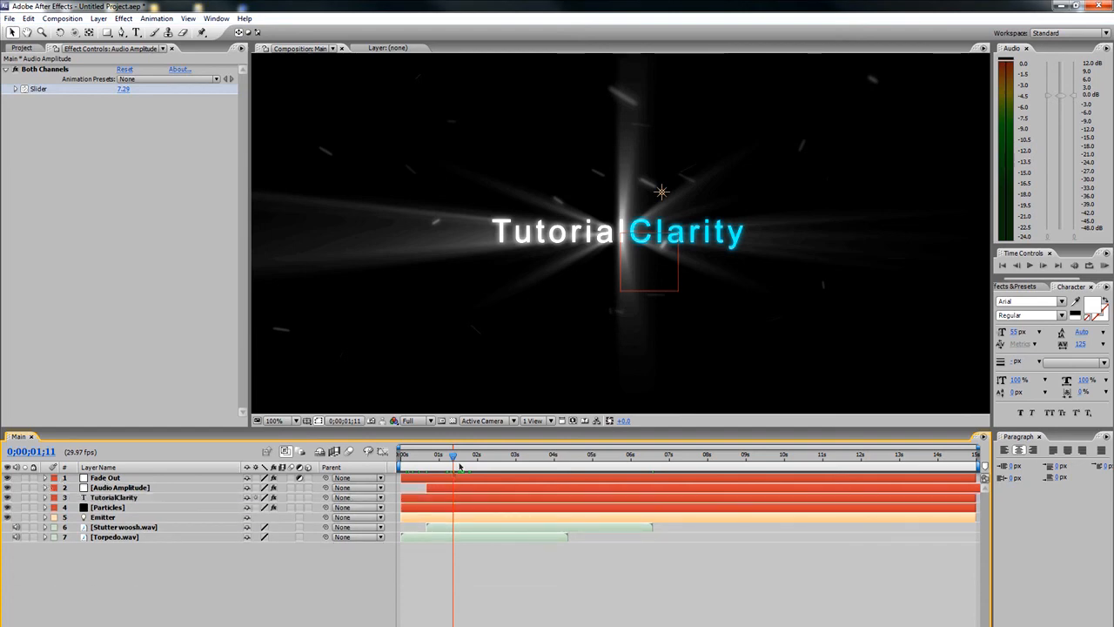
mouse_move(452, 460)
left_mouse_down()
mouse_move(462, 457)
mouse_move(449, 457)
left_mouse_up()
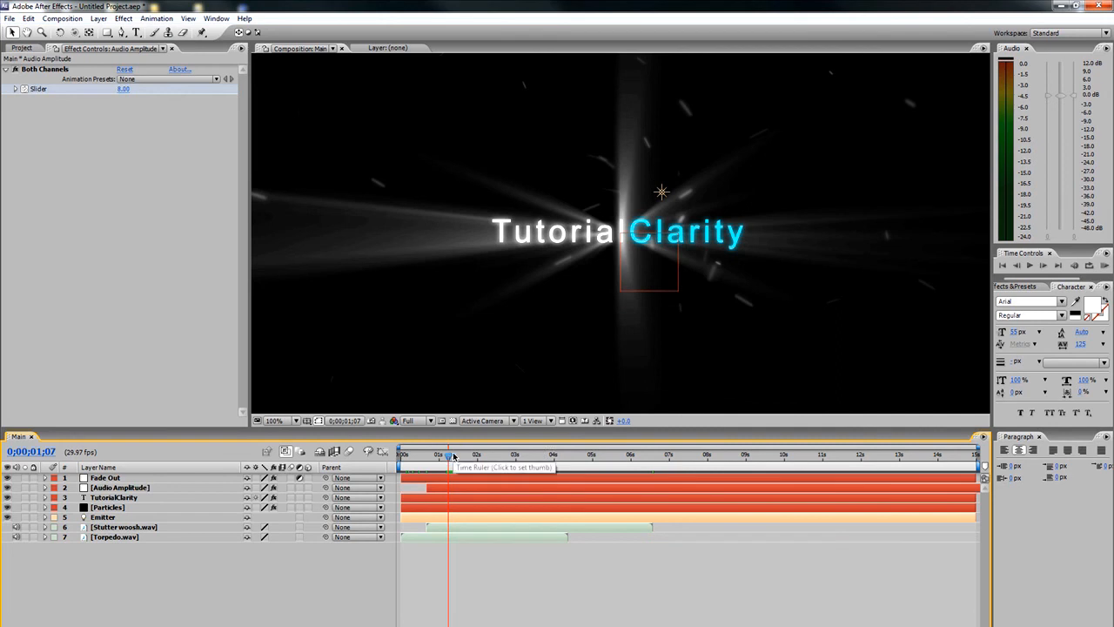